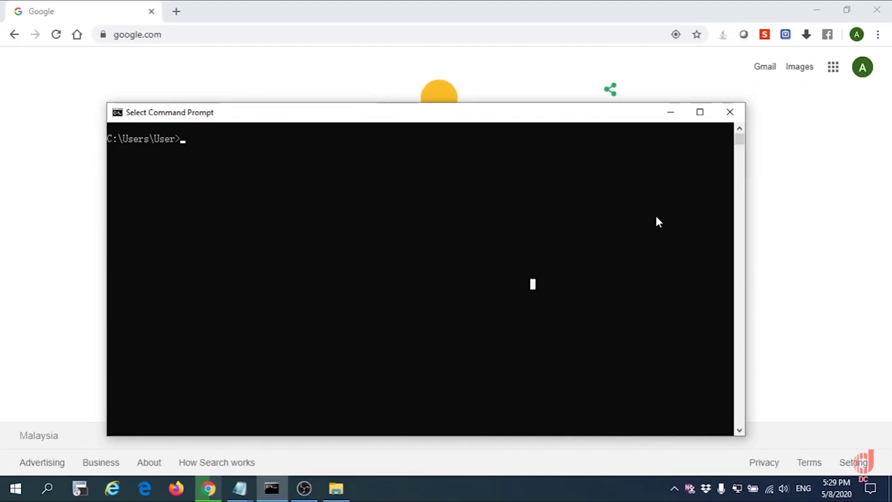
Run 'ping 192.168.1.5 -t' in Command Prompt to continuously test the office LAN host.
text(ping 192.168.)
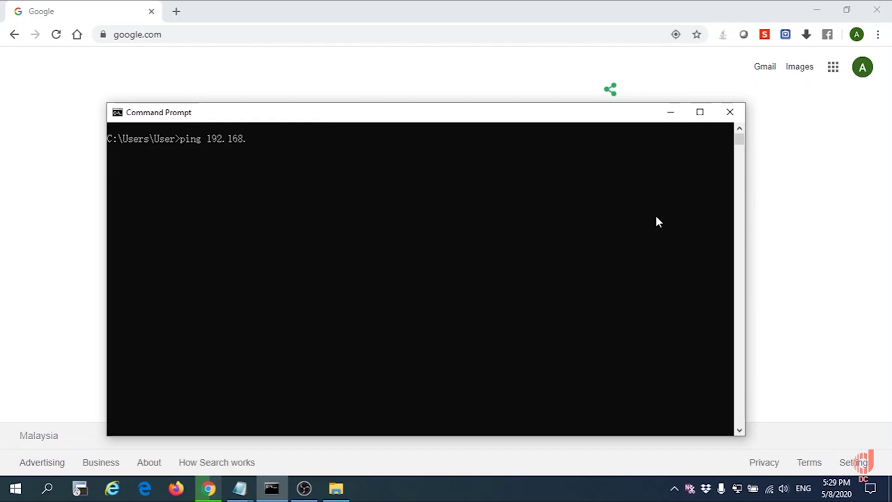
text(1.5 )
text(-t)
key(Return)
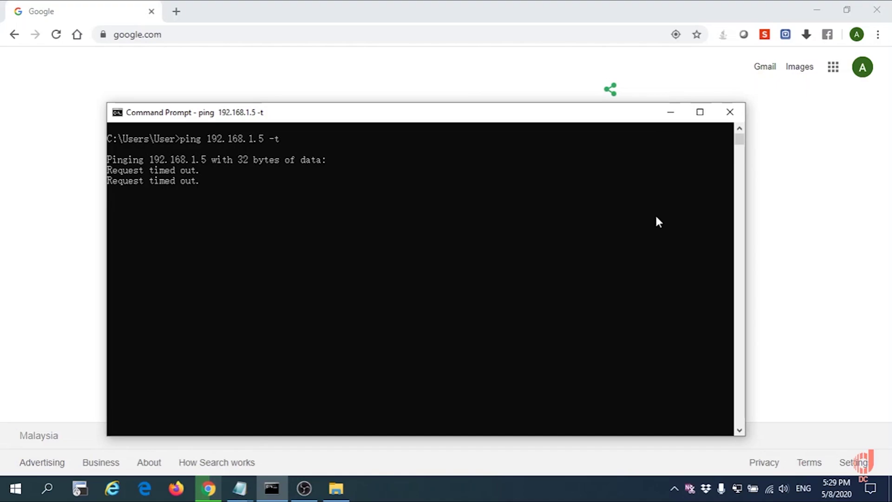
Back in Chrome, go to cloud.ruijienetworks.com and log in to Ruijie Cloud.
click(75, 188)
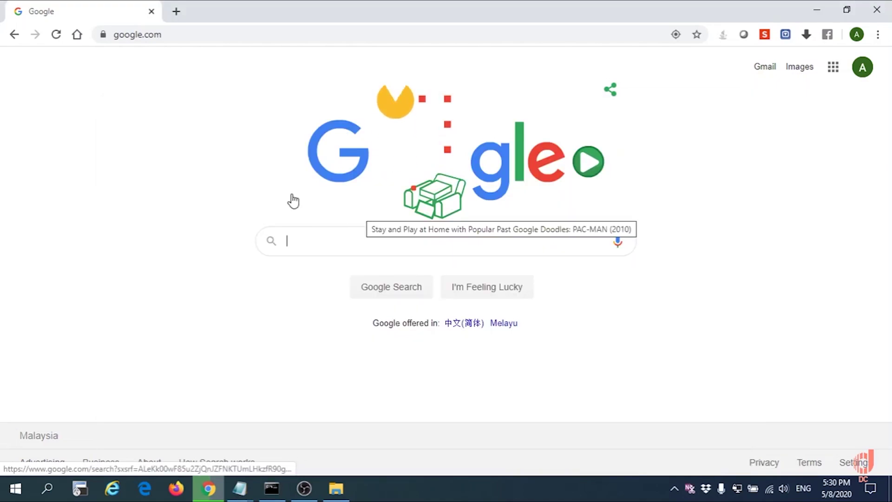
click(240, 34)
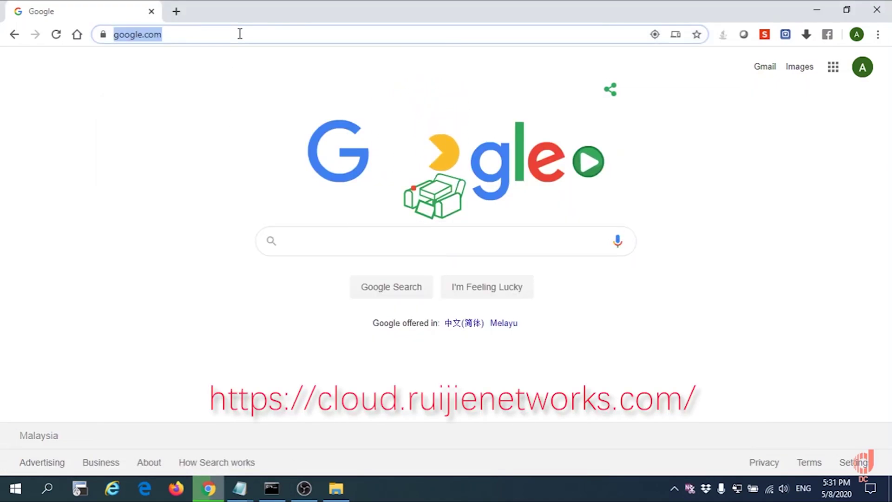
text(cloud-as.ruijienetworks)
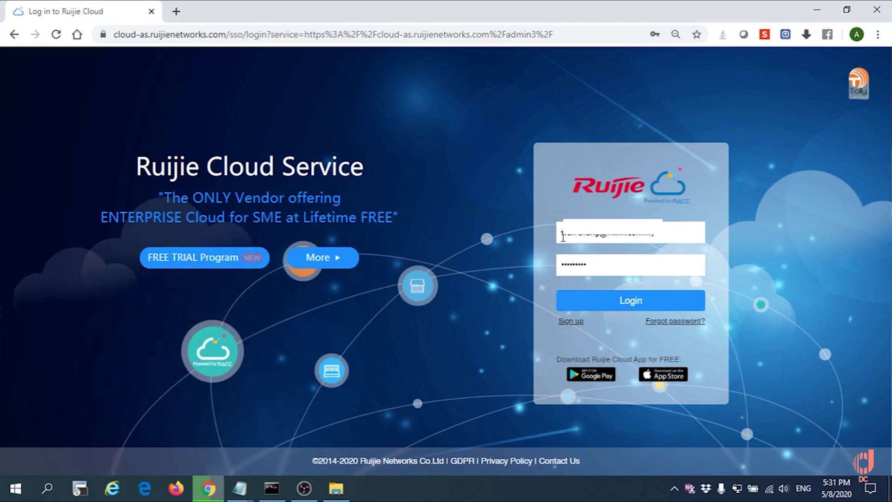
click(594, 300)
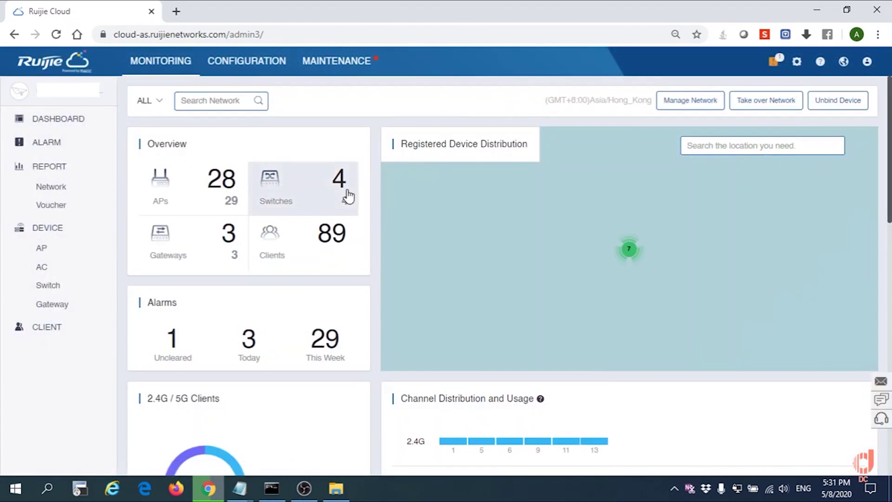
Switch to the bidari network and open its gateway list.
click(157, 102)
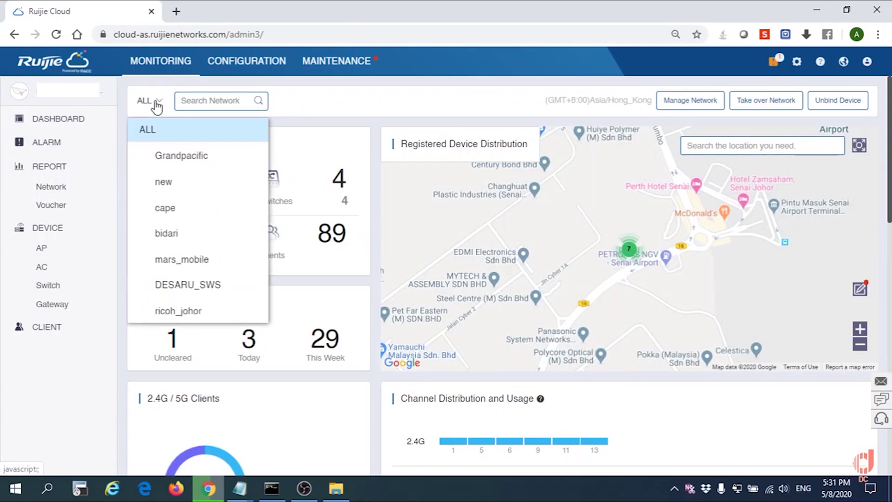
click(172, 233)
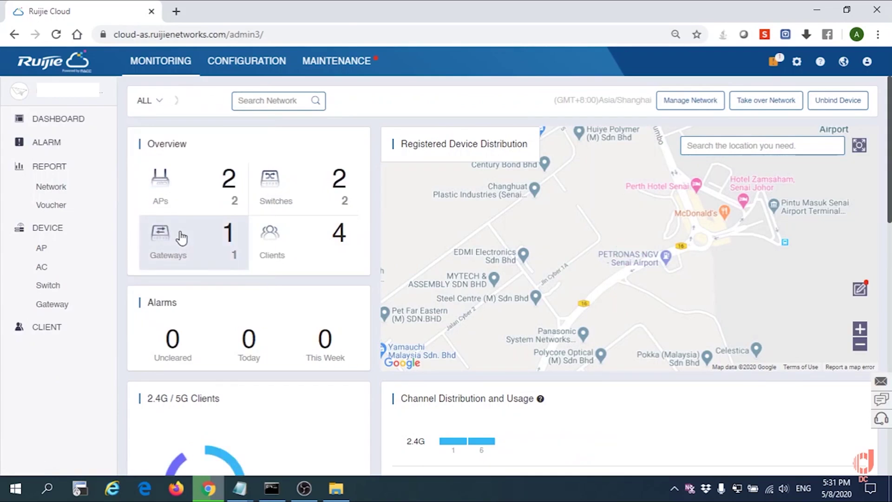
click(52, 304)
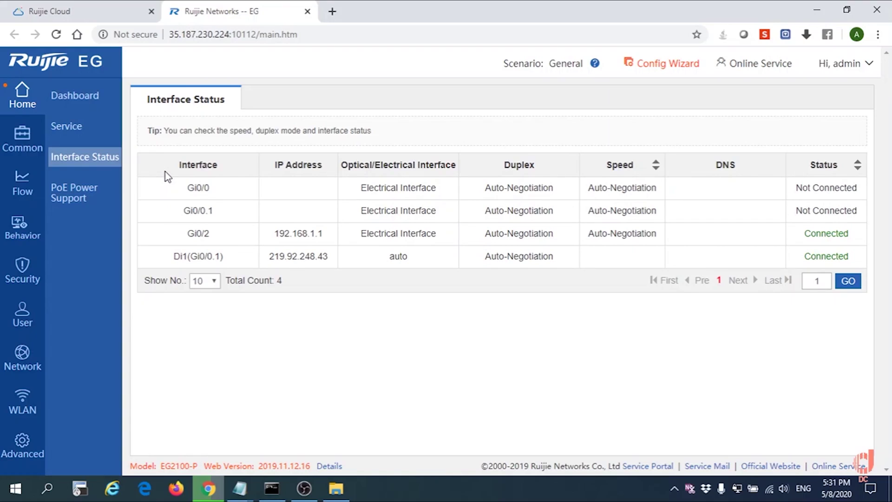
Copy the WAN address 219.92.248.43 into a blank Notepad note.
drag(269, 257, 333, 267)
key(ctrl+c)
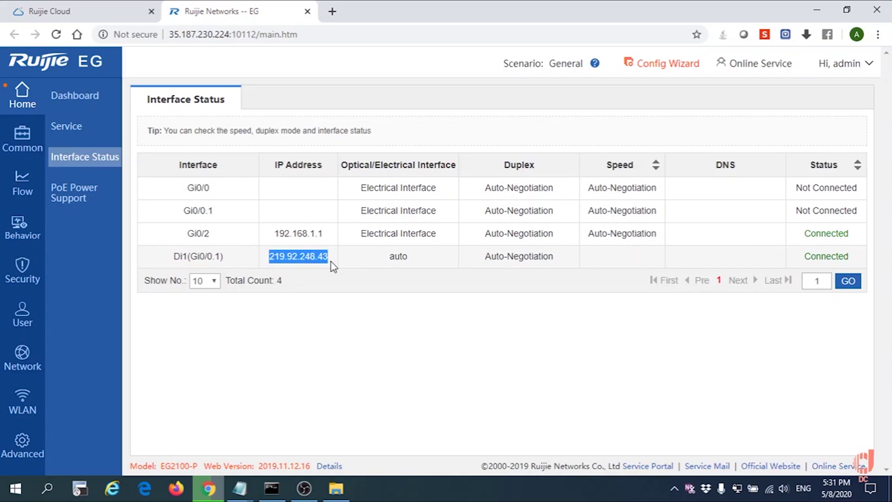
click(250, 478)
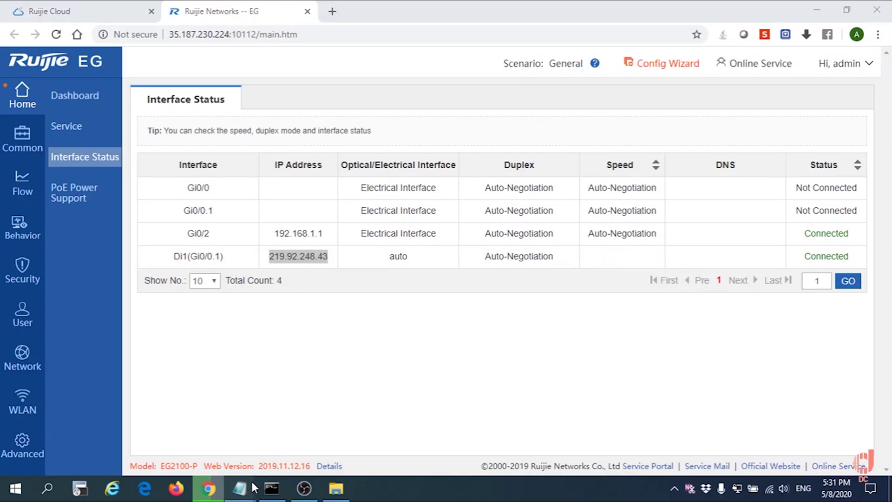
click(235, 426)
key(ctrl+v)
Return to the gateway's eWeb and go to the Network > VPN page.
click(319, 328)
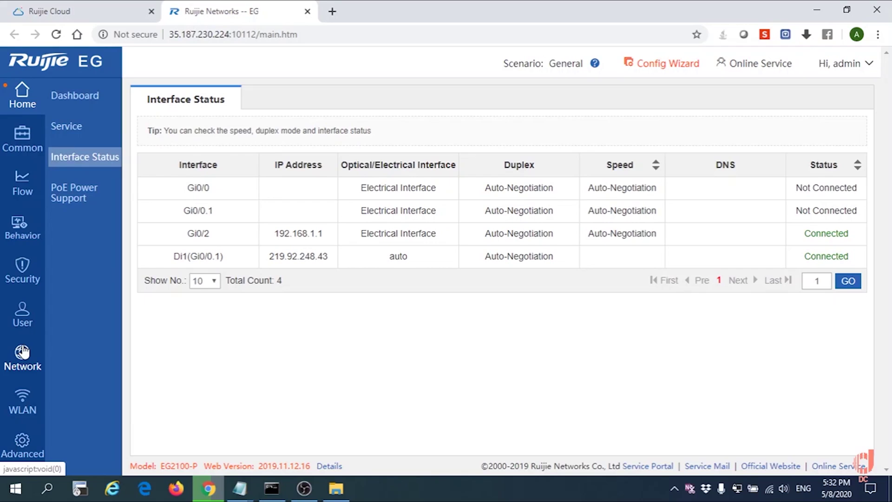
click(22, 351)
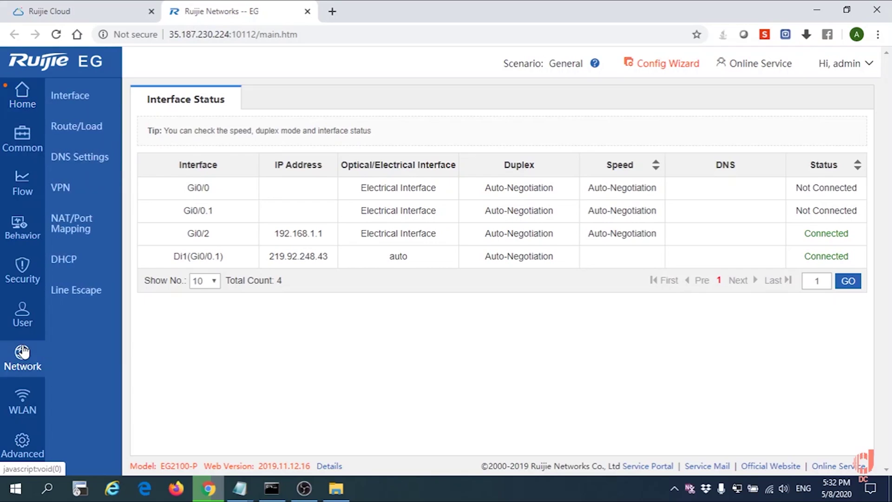
click(70, 190)
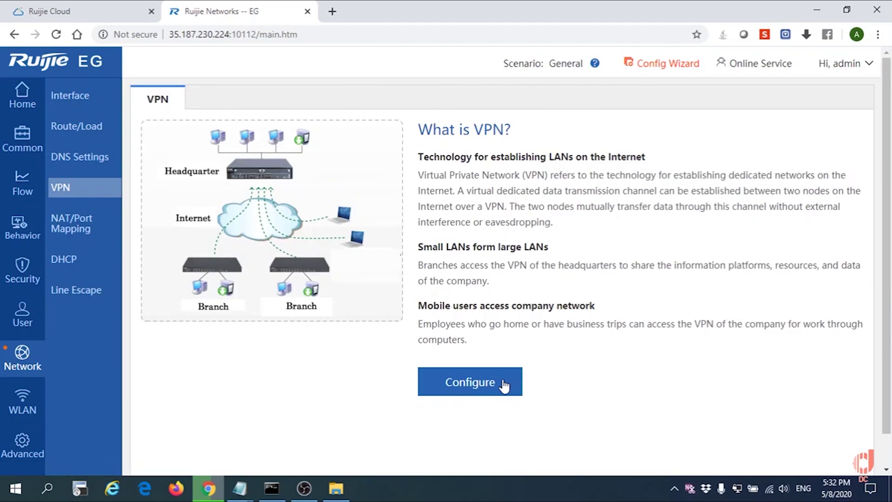
Start the VPN wizard as Headquarters serving Branch clients with L2TP as the VPN type.
click(503, 386)
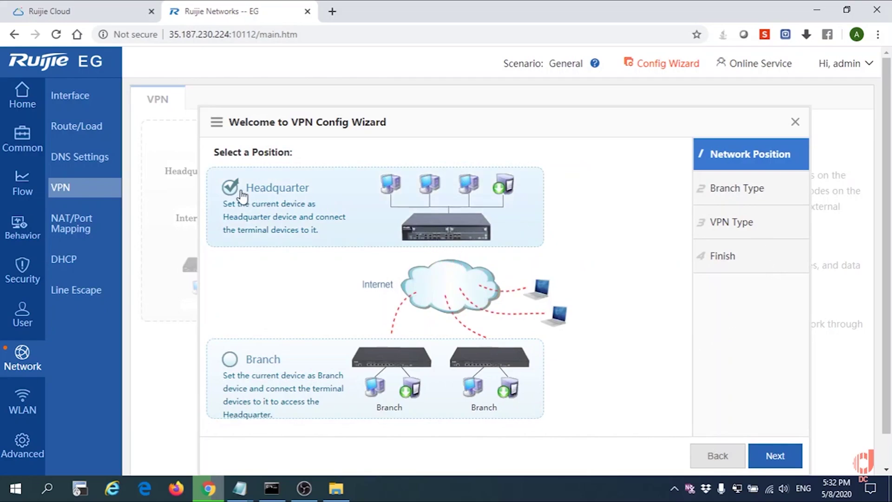
click(782, 452)
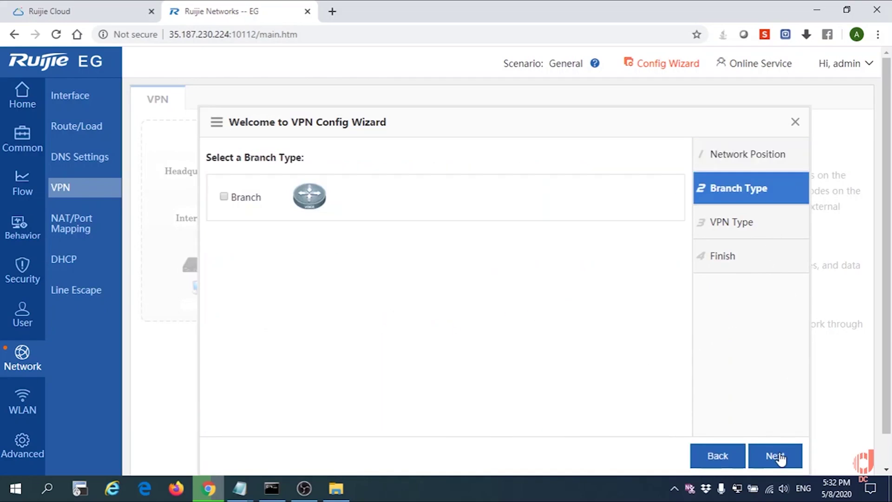
click(223, 197)
click(774, 456)
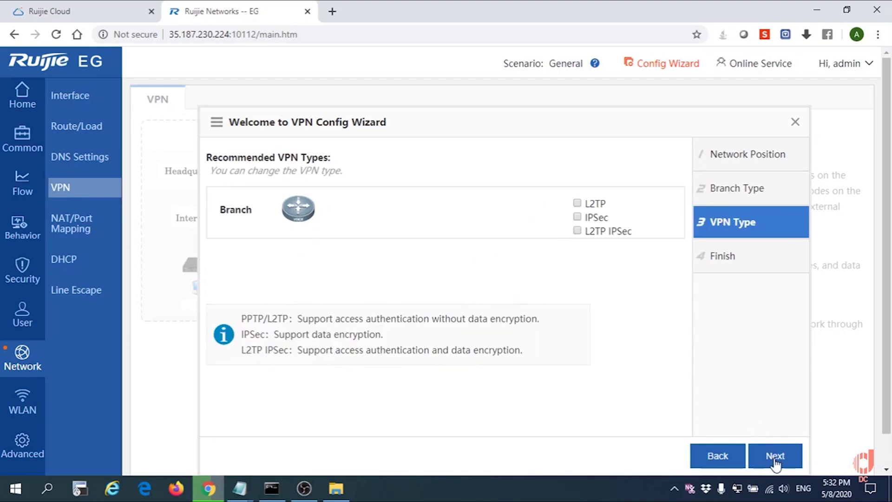
click(579, 206)
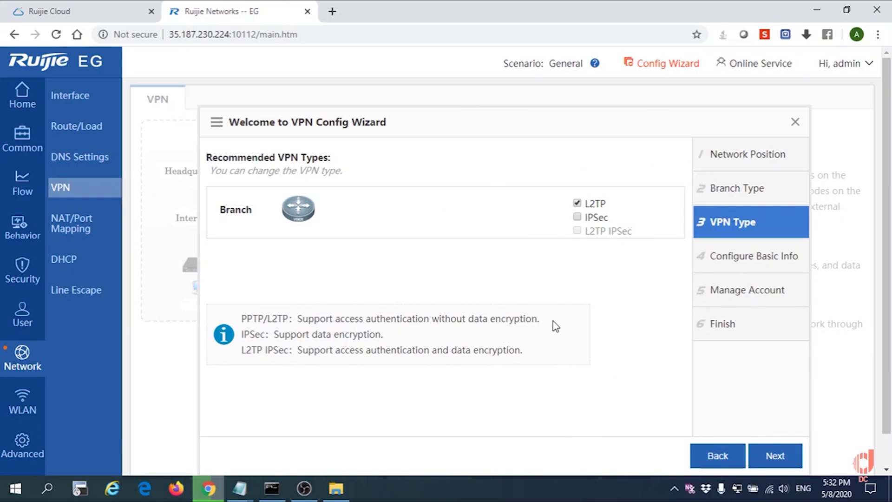
click(773, 455)
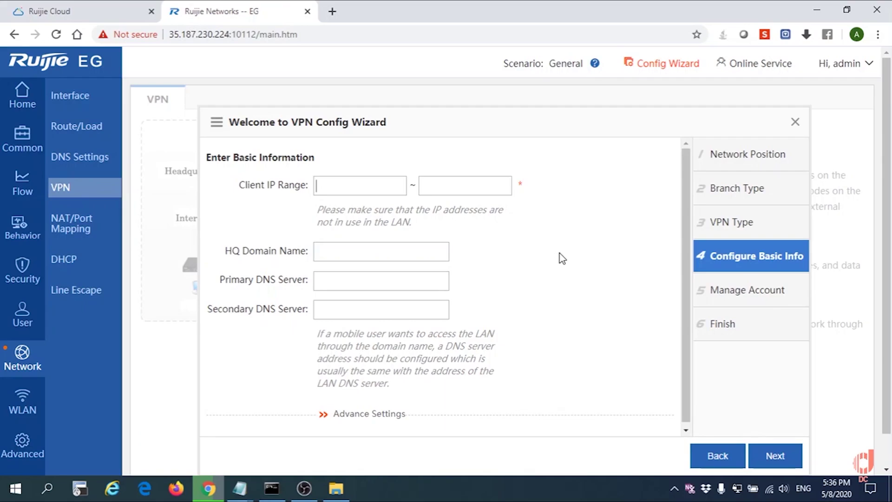
Set the client IP range from 192.168.40.100 and add local account abcd with a password.
text(192.1)
text(68.40.1)
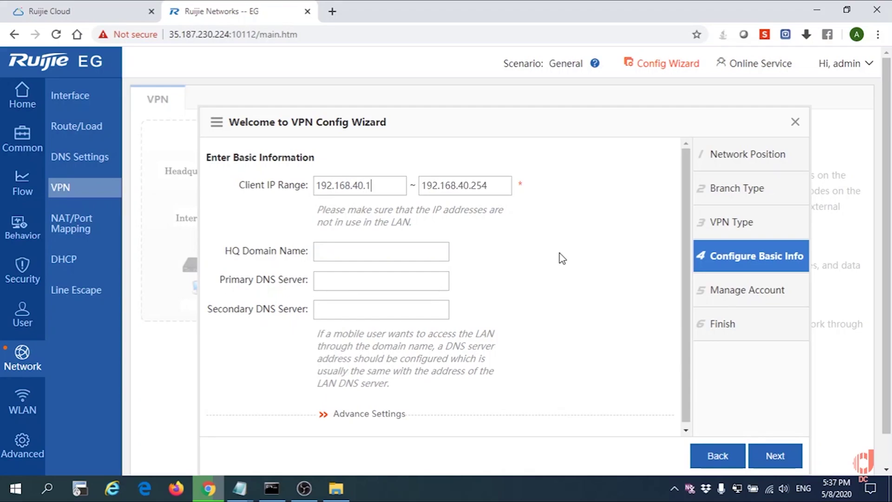
text(00)
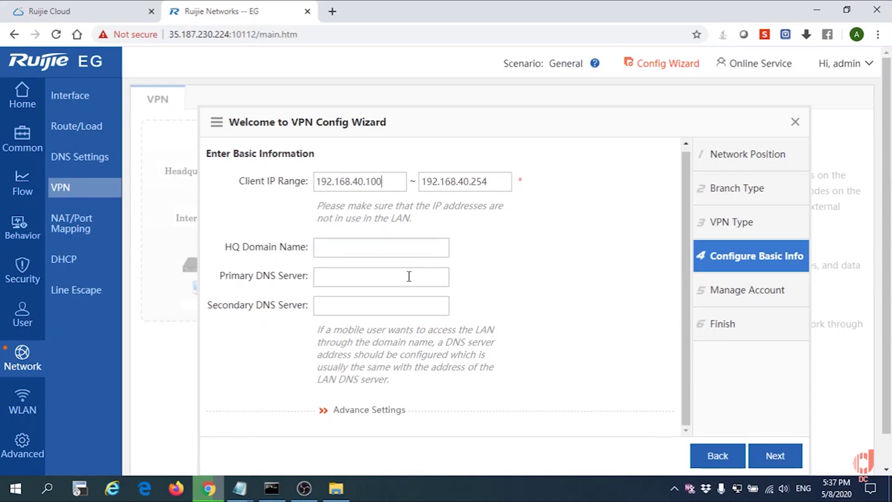
click(782, 456)
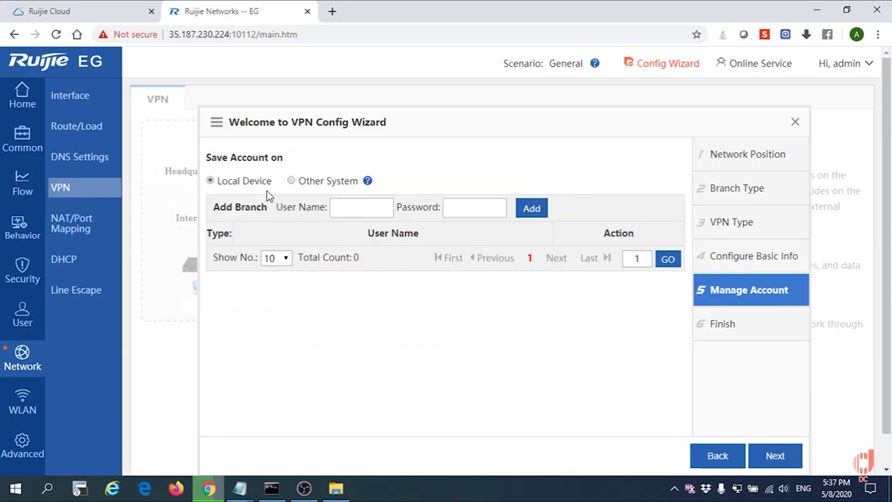
click(366, 205)
text(abcd)
click(538, 207)
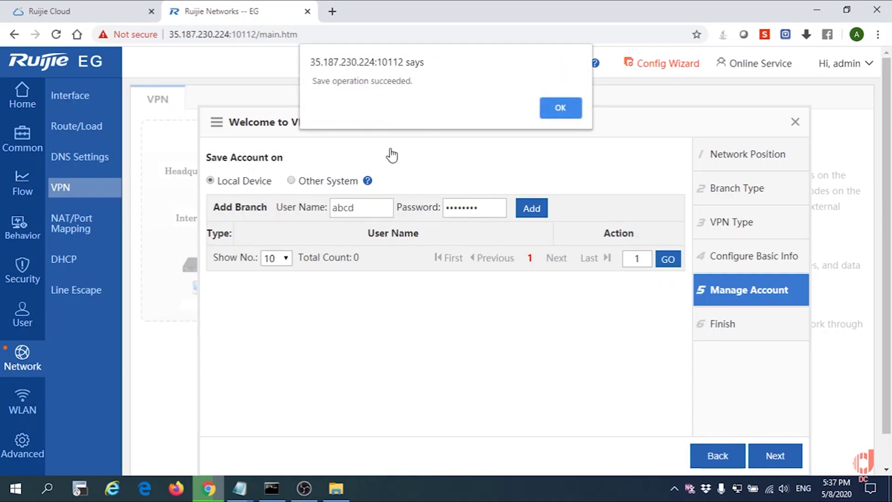
click(558, 107)
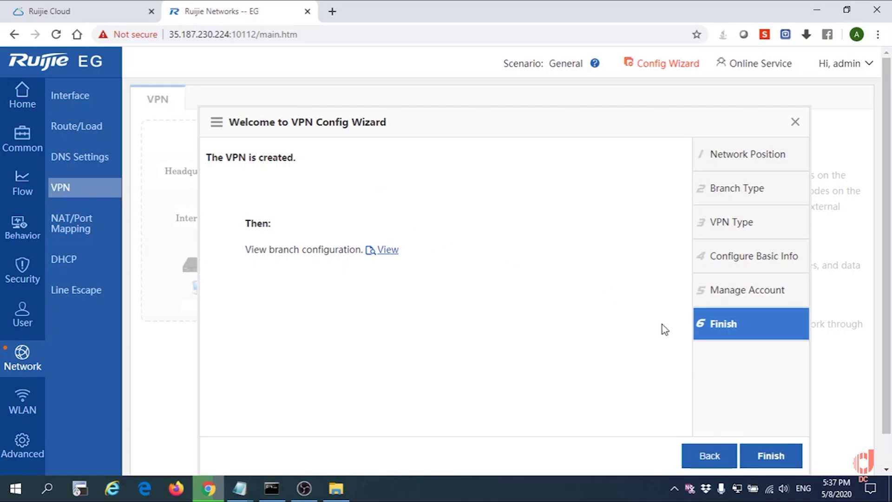
View the branch configuration and allow Flash so the VPN topology displays.
click(771, 460)
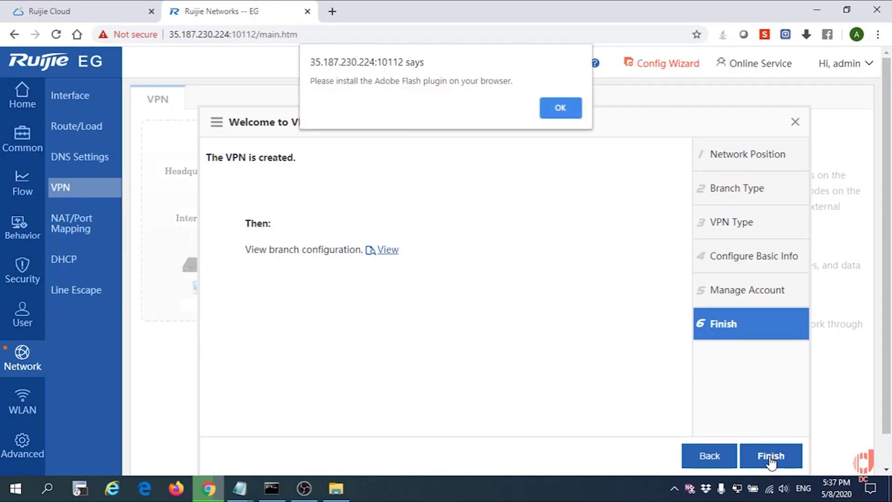
click(555, 112)
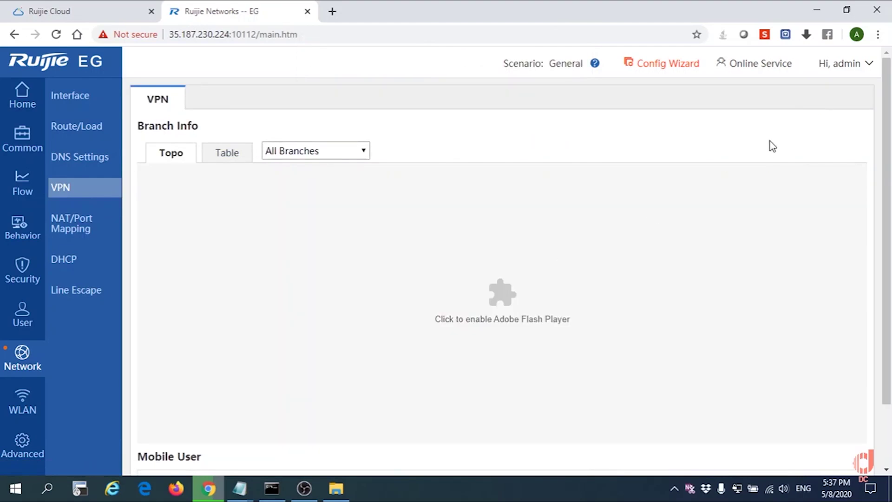
click(650, 273)
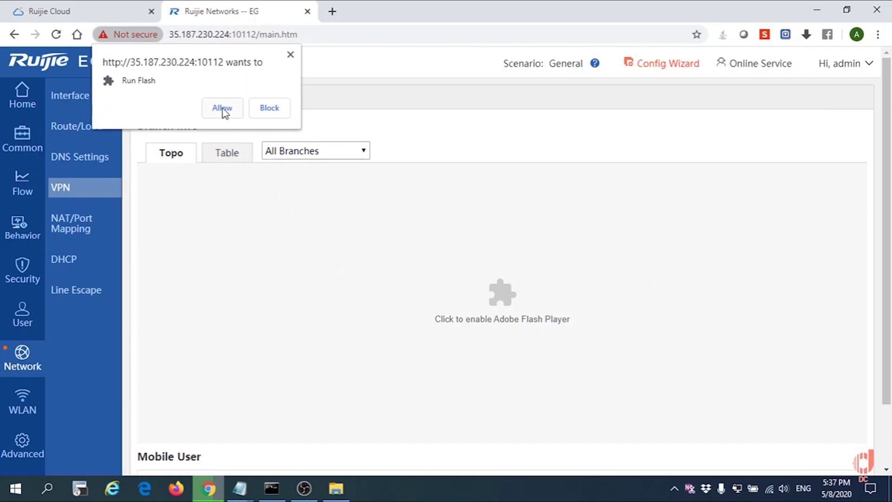
click(222, 109)
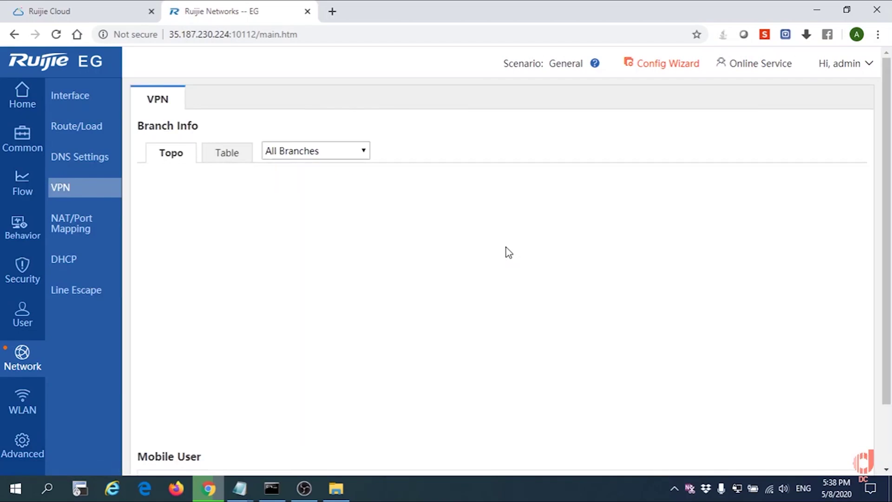
Show the local VPN settings: L2TP only, client range 192.168.40.100–254.
scroll(659, 290, down, 2)
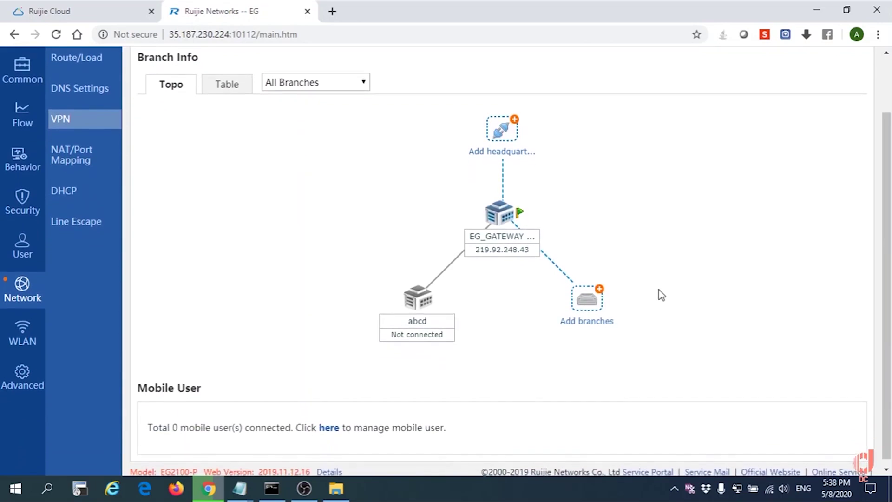
scroll(659, 290, up, 1)
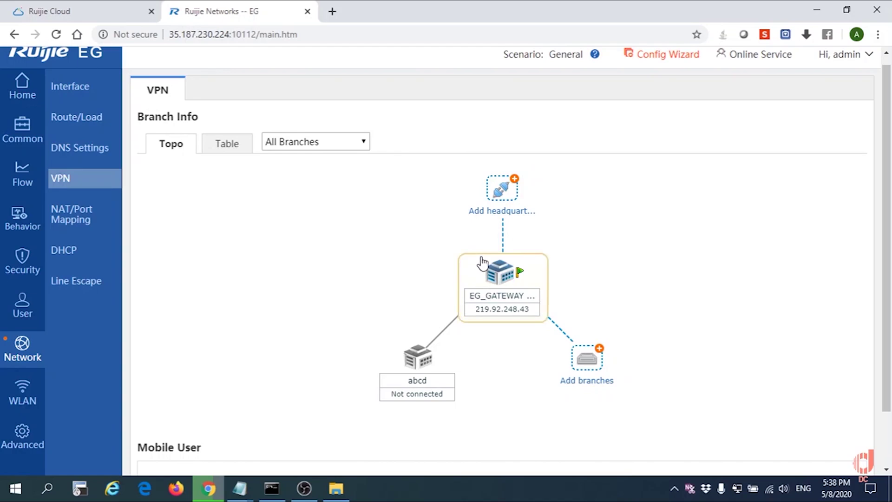
click(218, 149)
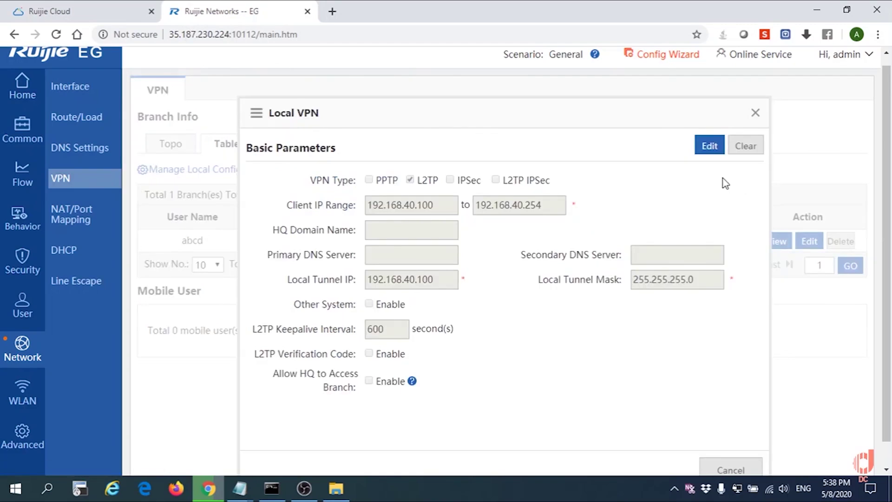
Edit the local VPN config to tick PPTP alongside L2TP and save it.
click(705, 152)
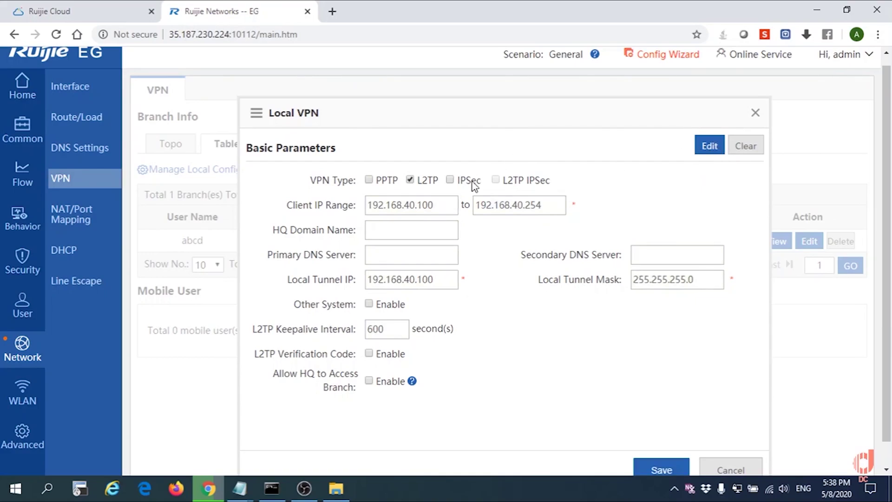
click(369, 180)
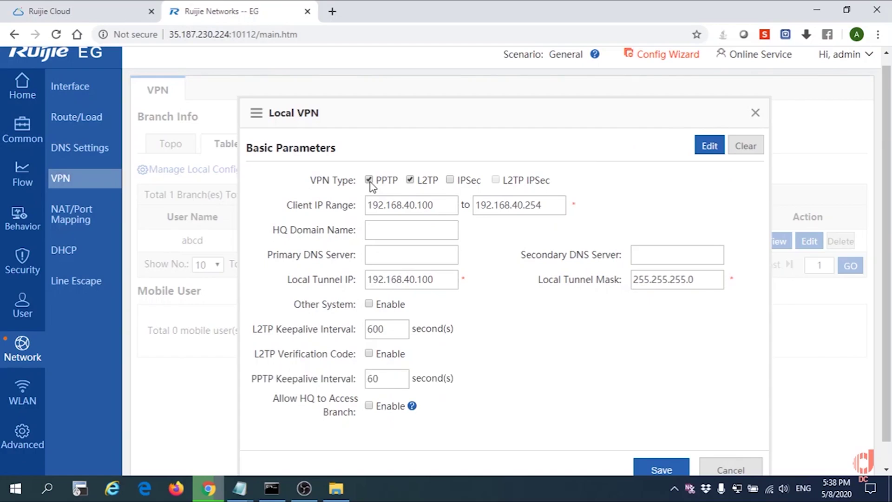
scroll(593, 296, down, 1)
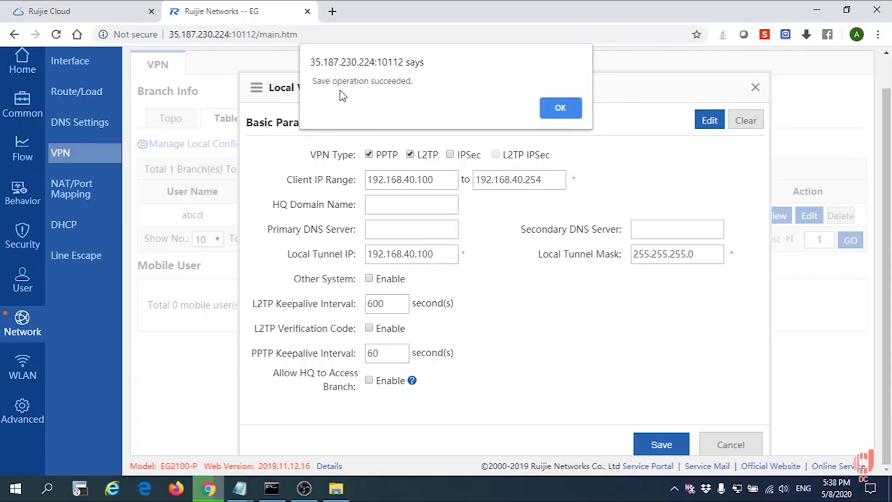
click(560, 112)
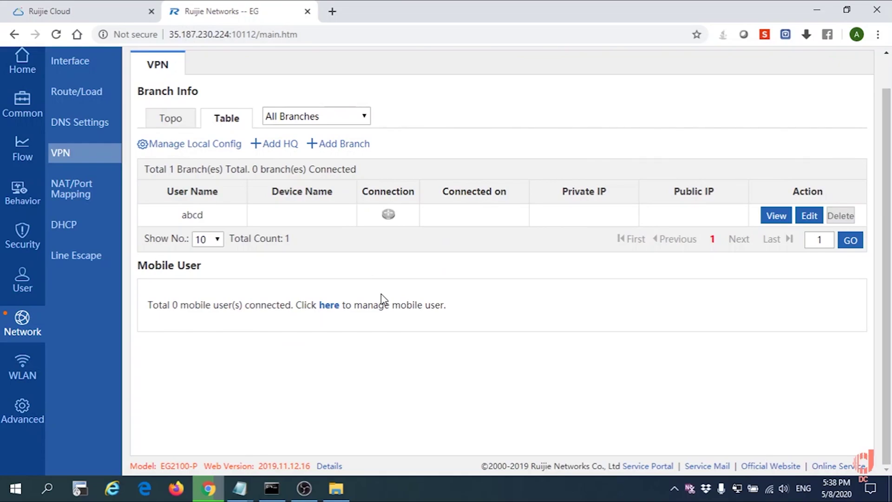
Go to Windows Settings > Network & Internet > VPN and begin adding a VPN connection.
click(5, 493)
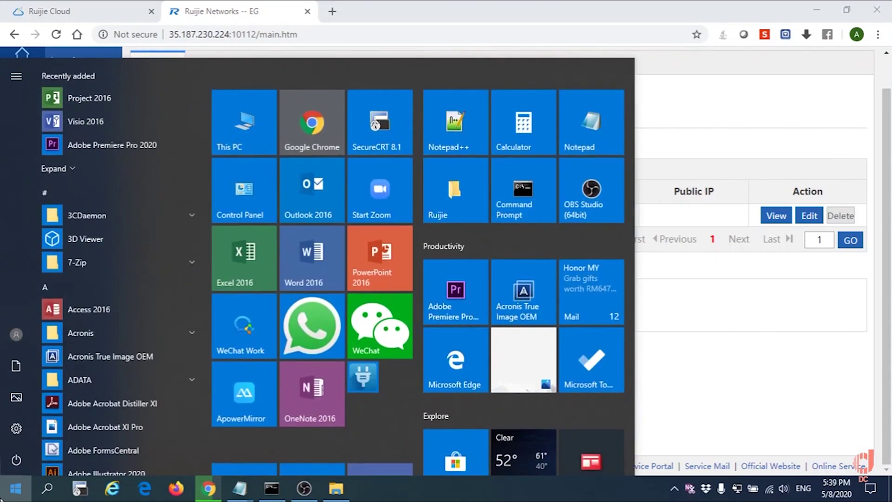
click(8, 429)
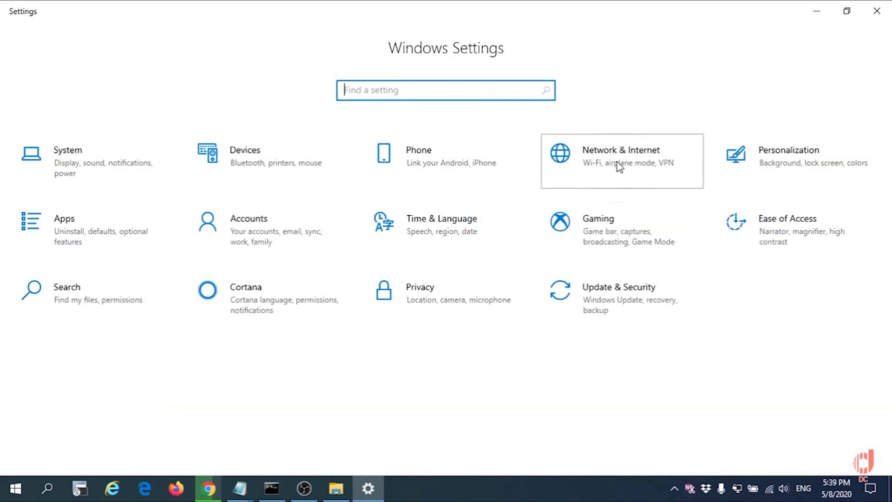
click(618, 166)
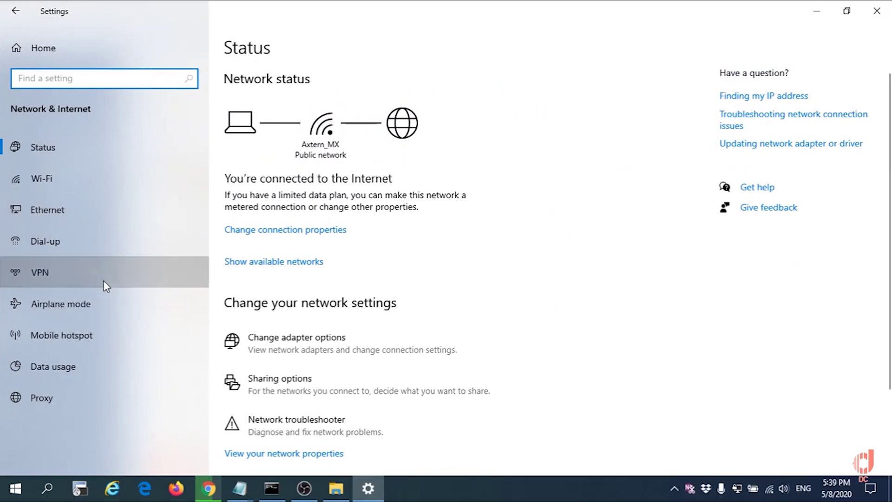
click(103, 280)
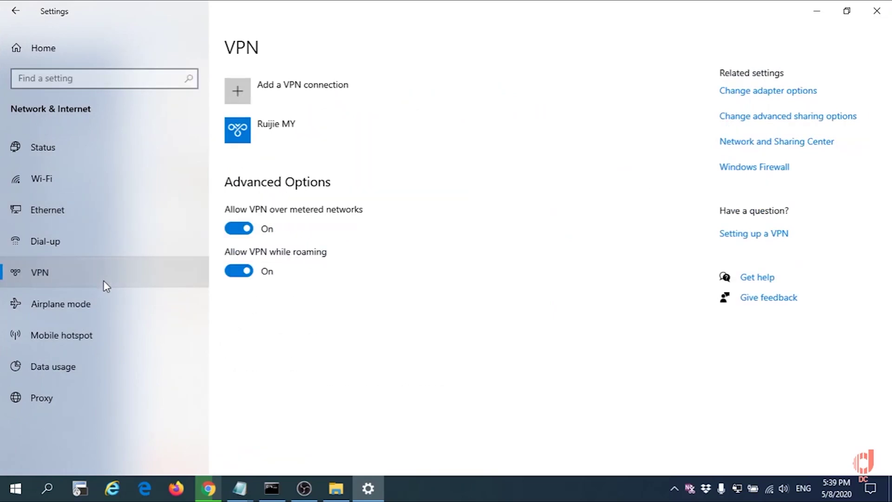
click(241, 93)
Choose Windows (built-in) as provider and name the connection ABC.
click(272, 86)
click(322, 89)
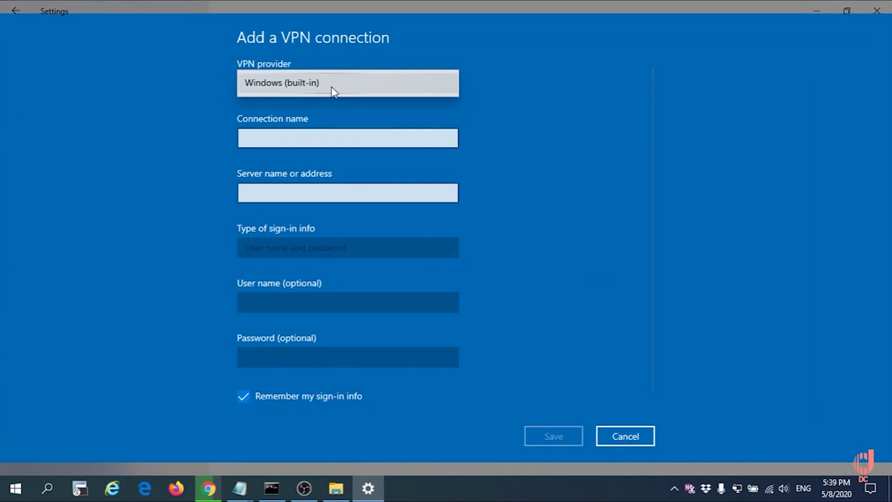
click(331, 88)
click(312, 135)
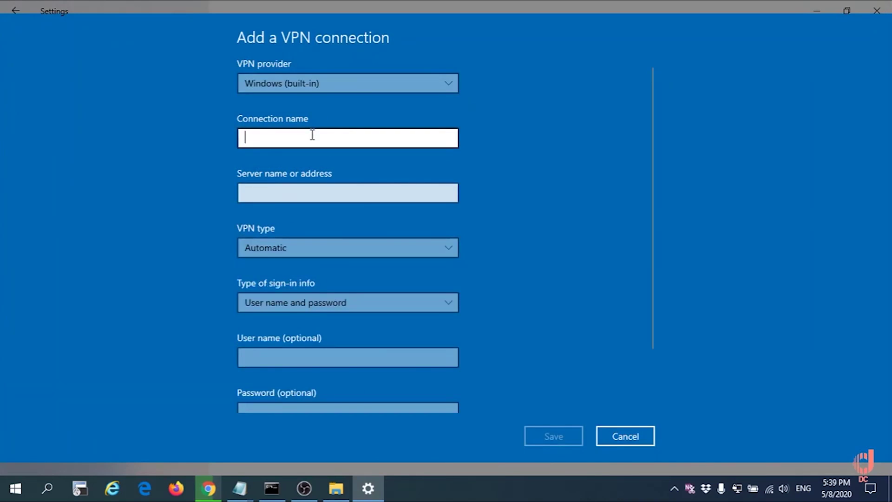
text(ABC)
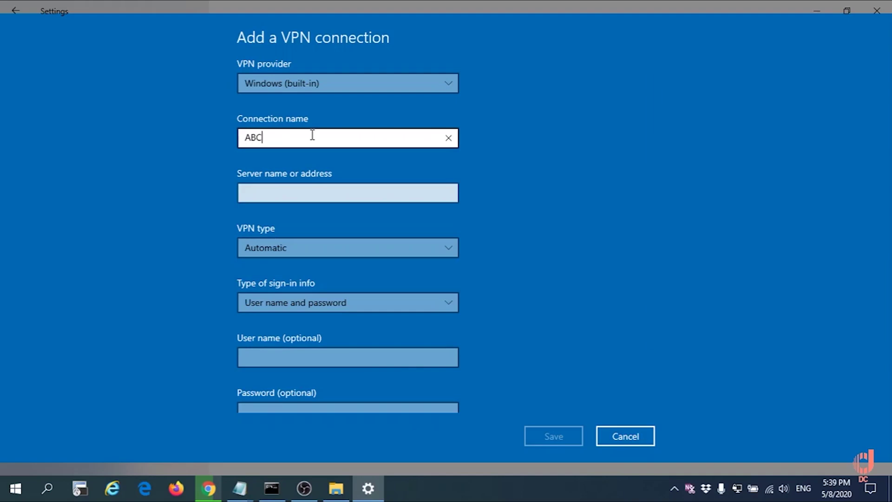
key(Tab)
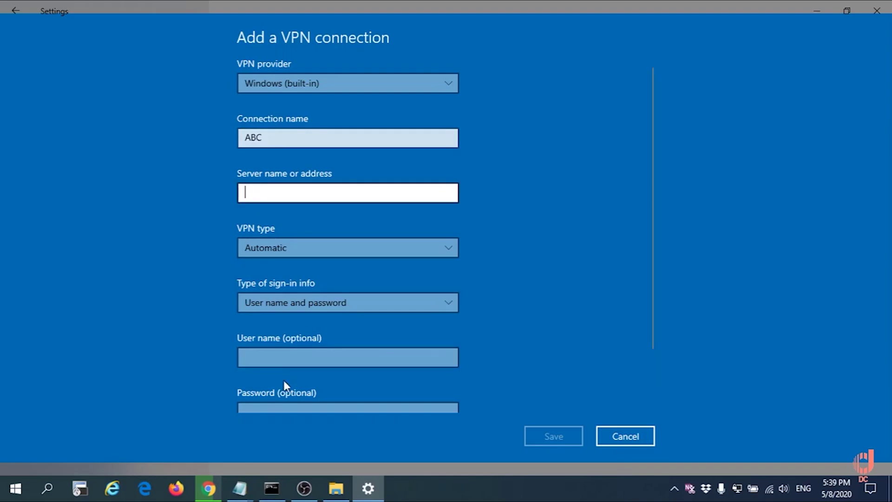
Copy 219.92.248.43 from the Notepad note into the server address field.
mouse_move(239, 488)
click(210, 439)
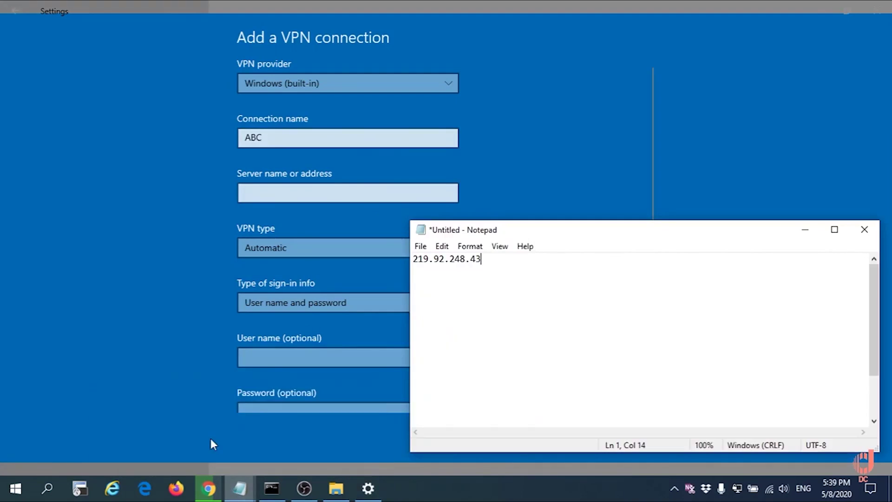
drag(484, 264, 412, 260)
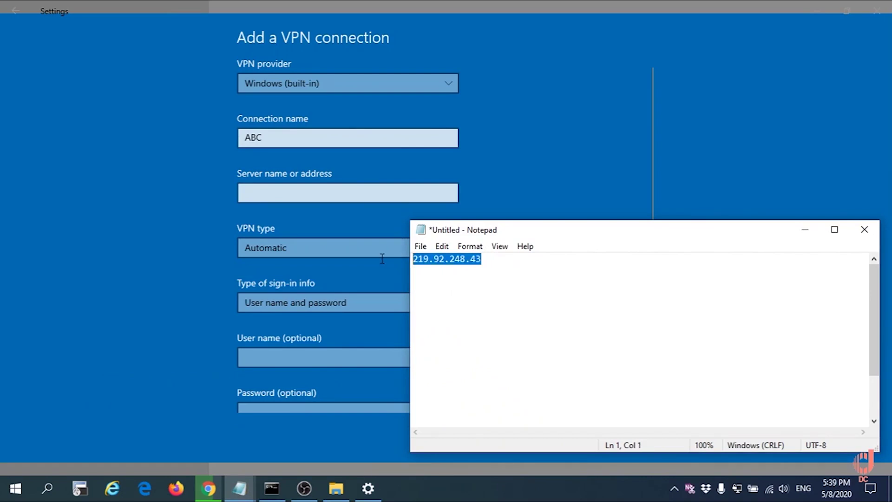
right_click(441, 256)
click(472, 297)
click(322, 195)
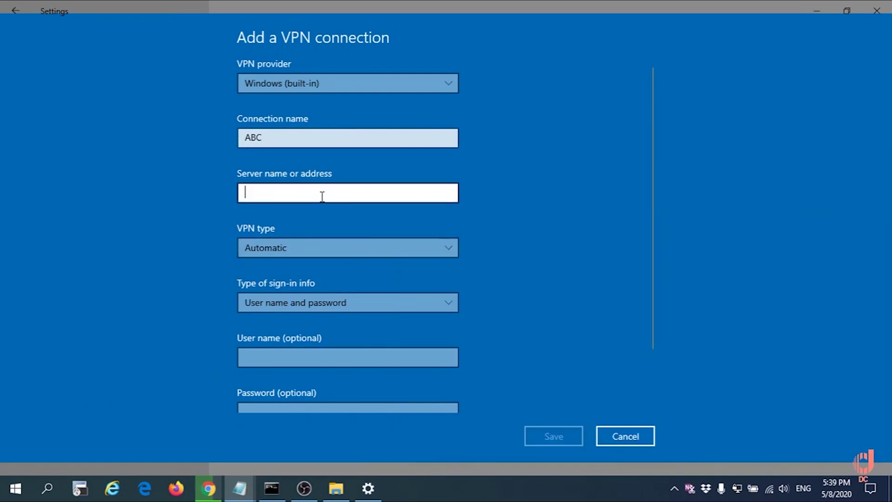
right_click(322, 195)
click(324, 189)
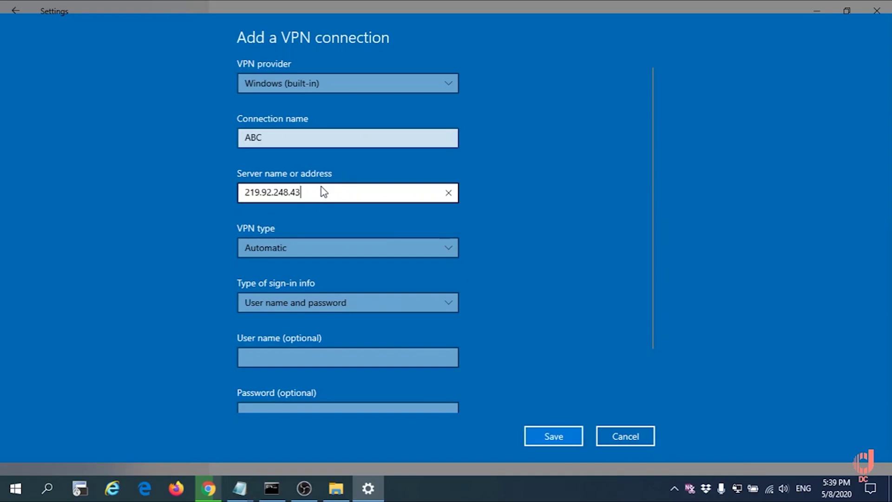
click(371, 240)
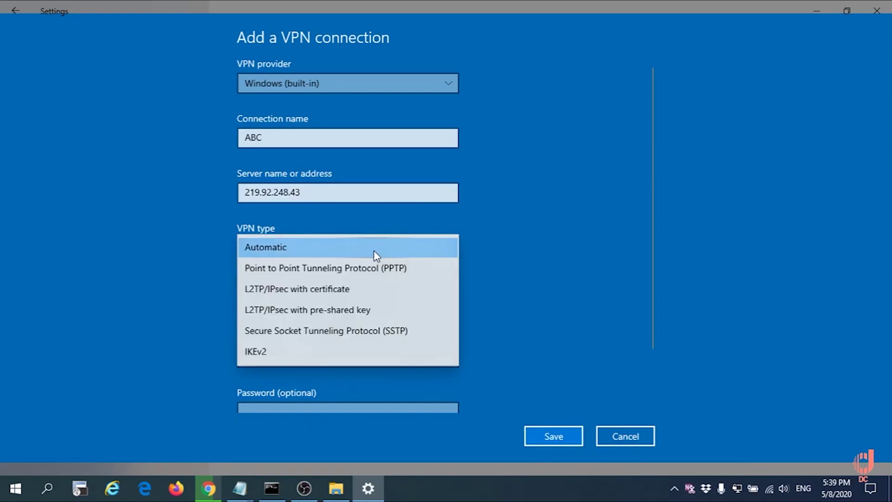
click(378, 267)
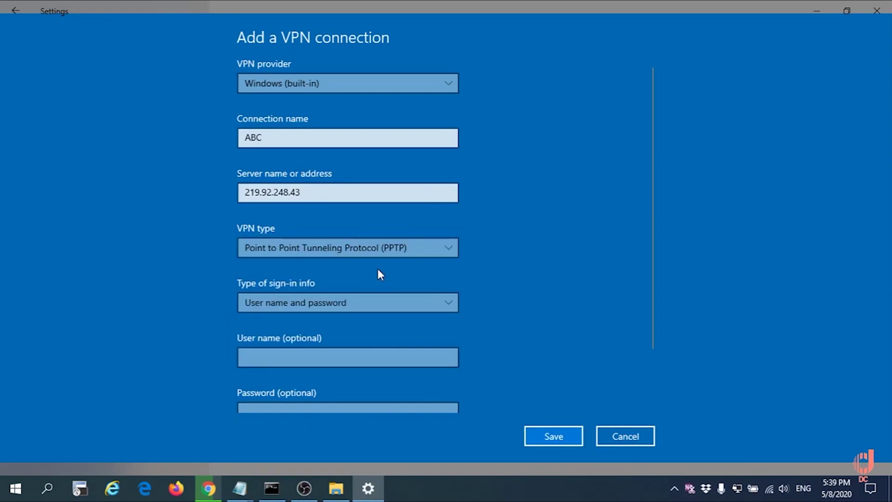
click(328, 359)
text(abcd)
key(Tab)
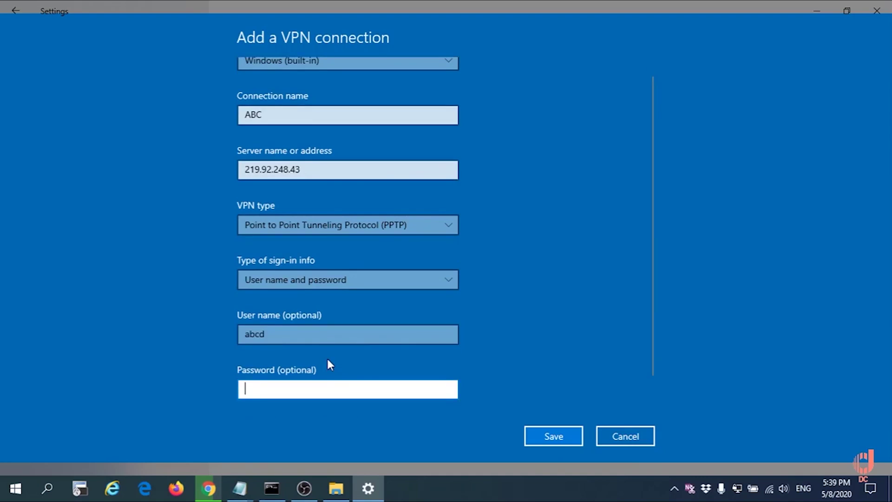
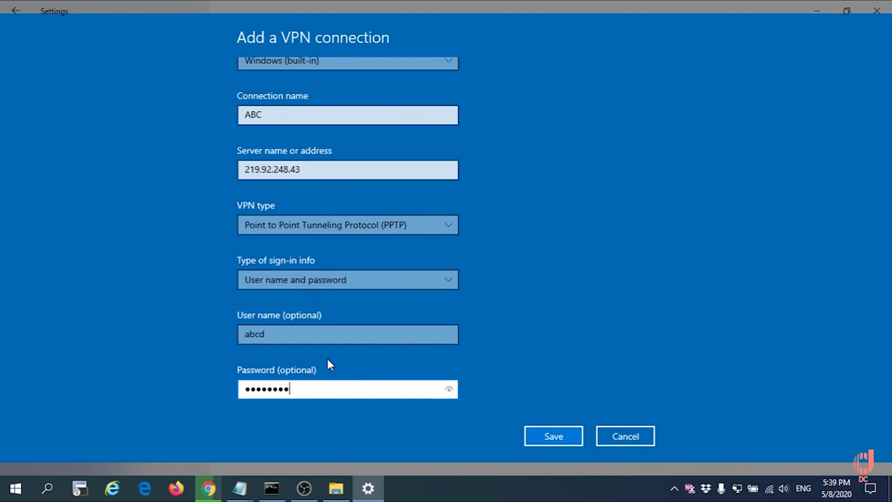
click(451, 390)
click(534, 436)
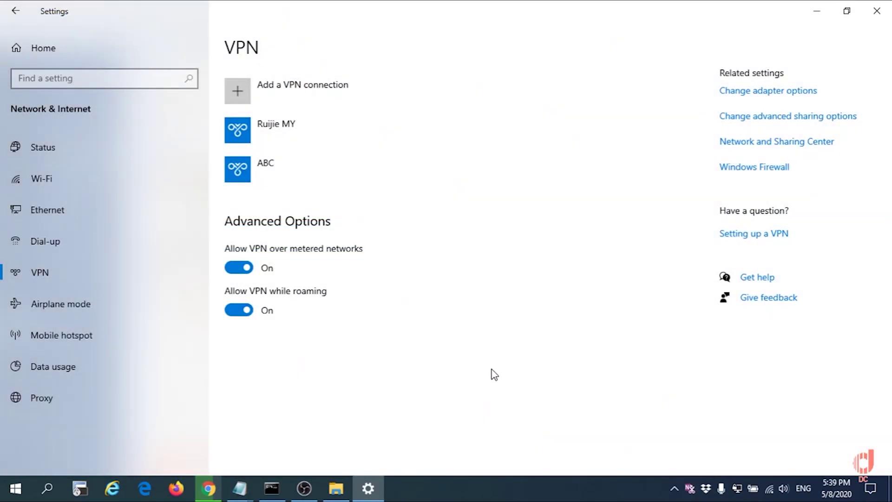
Bring the ping window forward and resume its paused output.
click(270, 488)
click(233, 255)
key(Escape)
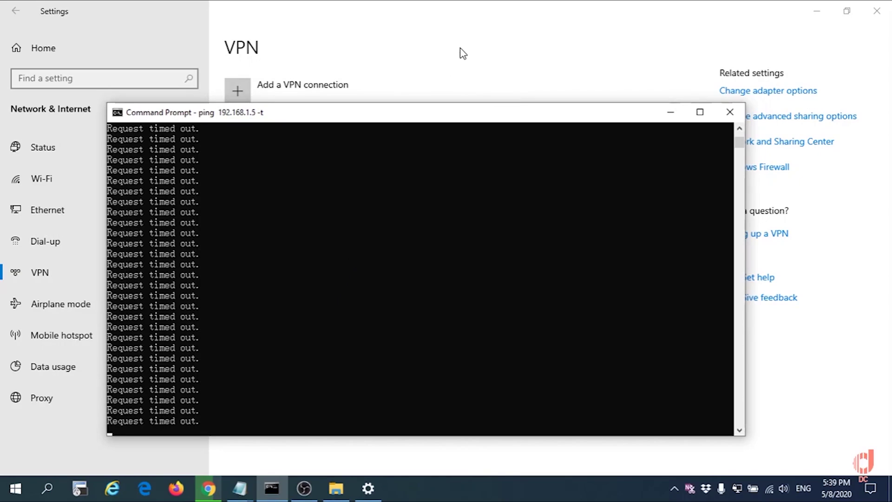
Try connecting the ABC VPN, which fails with a Can't connect error.
click(467, 49)
click(308, 162)
click(327, 204)
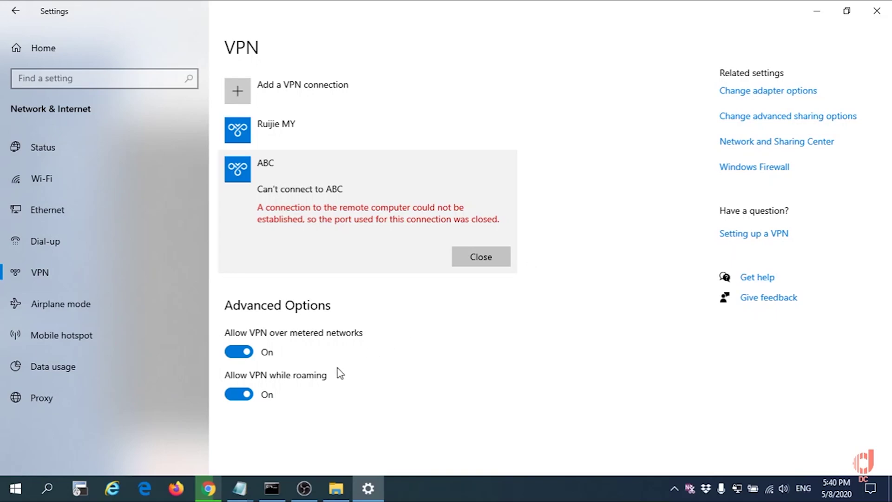
click(209, 488)
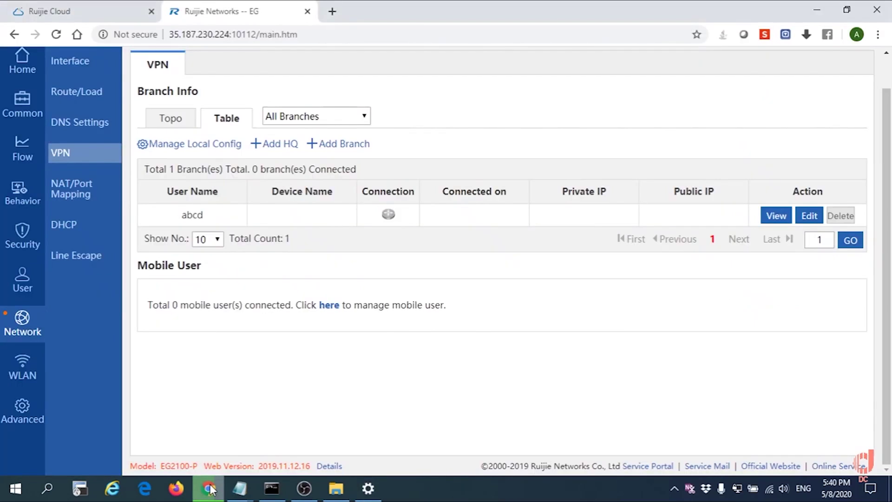
Close the gateway's eWeb tab and open its Web CLI command entry.
click(307, 11)
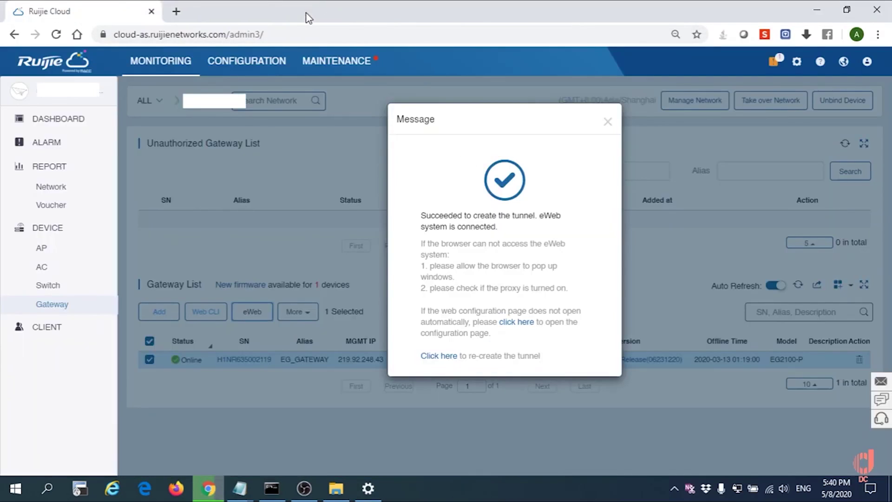
click(608, 122)
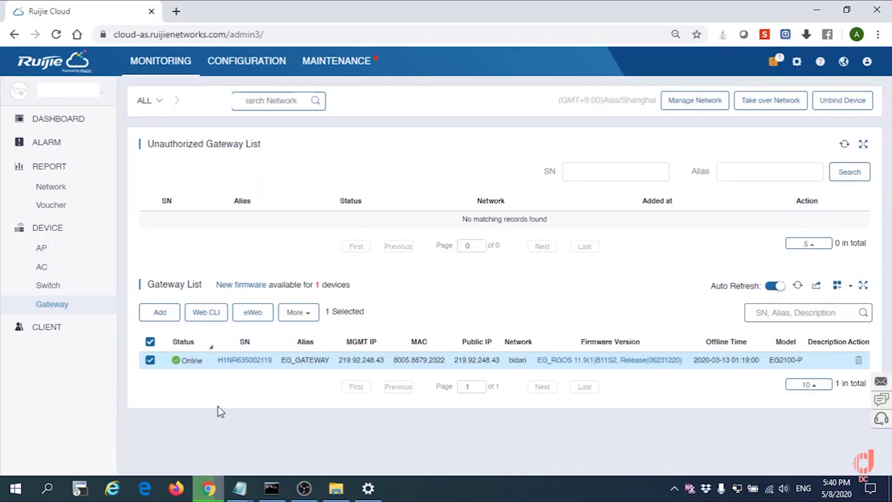
click(201, 314)
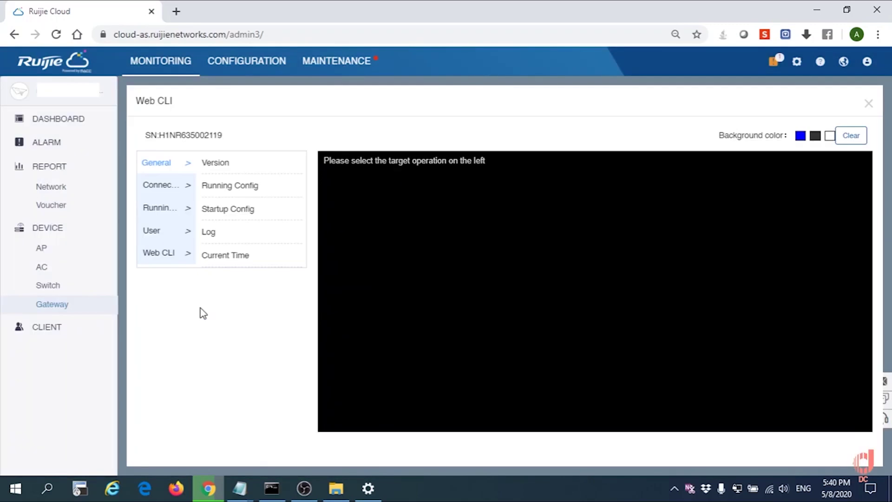
click(166, 256)
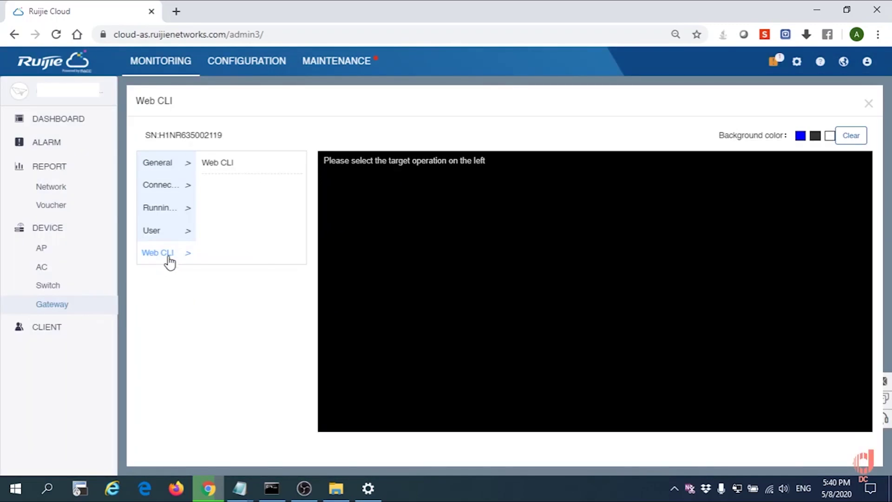
click(227, 164)
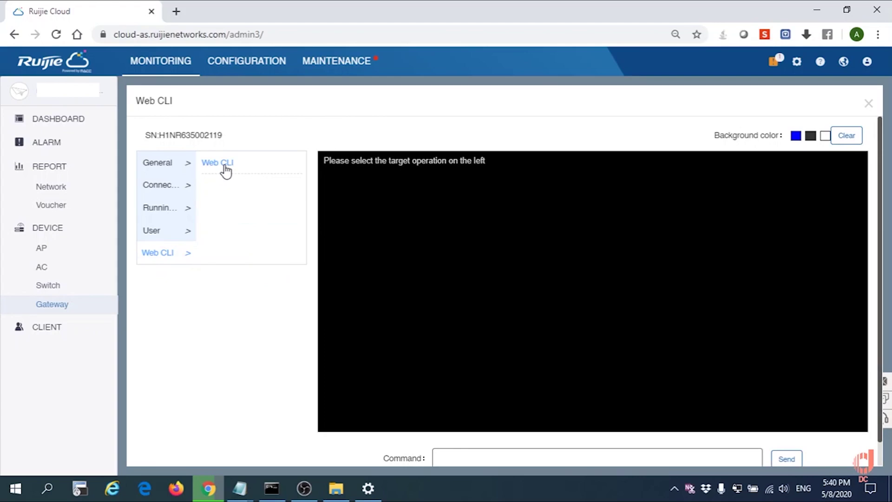
scroll(465, 409, down, 1)
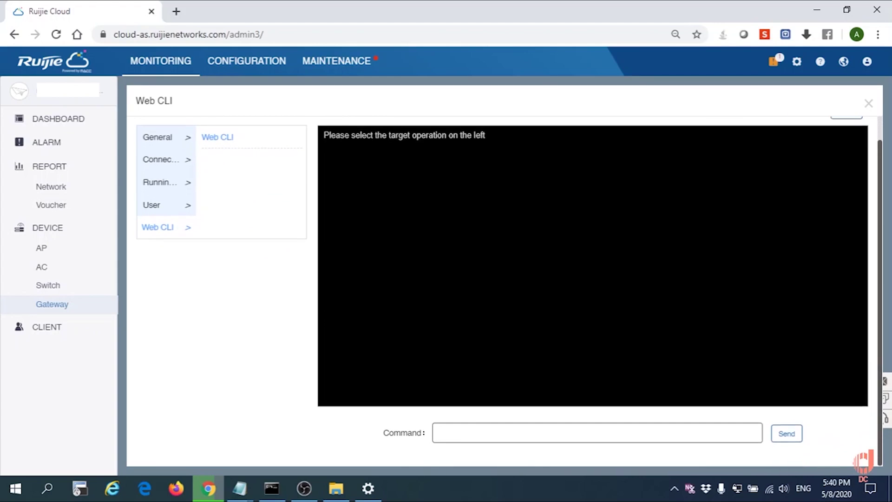
Run 'sh run' and highlight Virtual-Template 2's 'ppp authentication pap chap' line.
click(475, 432)
text(sh run)
key(Return)
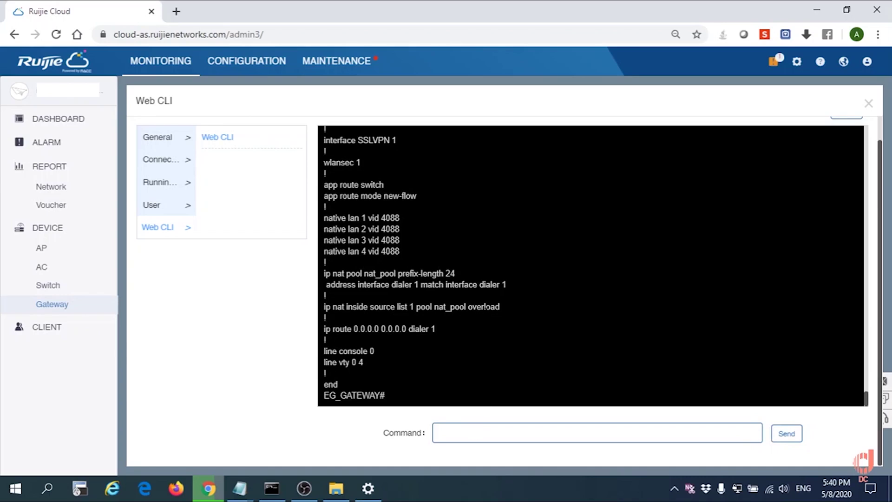
scroll(486, 307, up, 2)
scroll(486, 306, up, 1)
scroll(486, 306, up, 1)
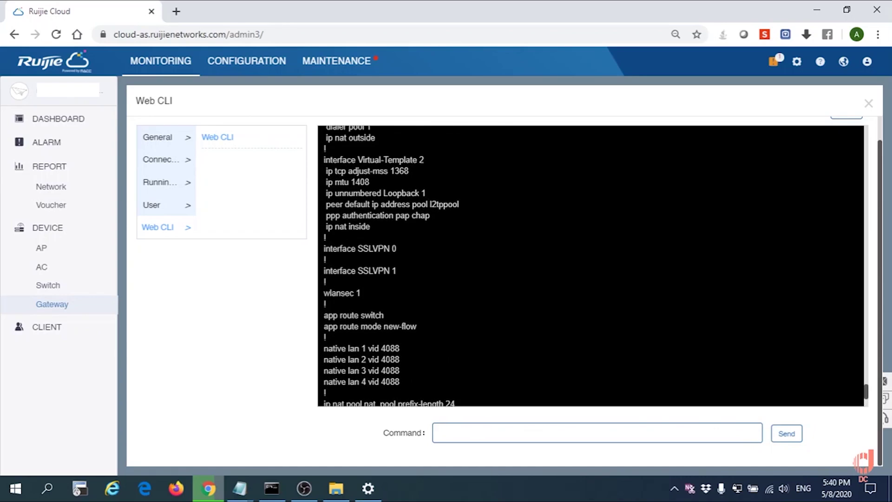
drag(430, 215, 325, 215)
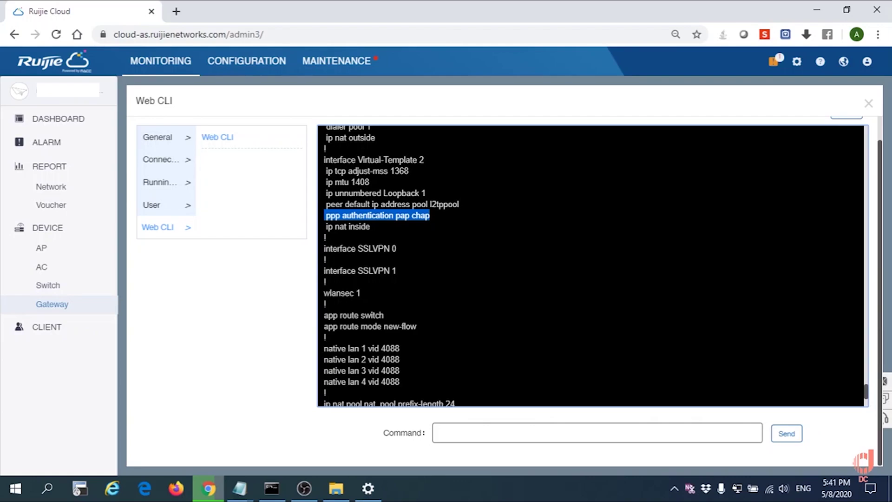
Enter configuration mode with 'conf', then 'interface Virtual-Template 2'.
click(480, 435)
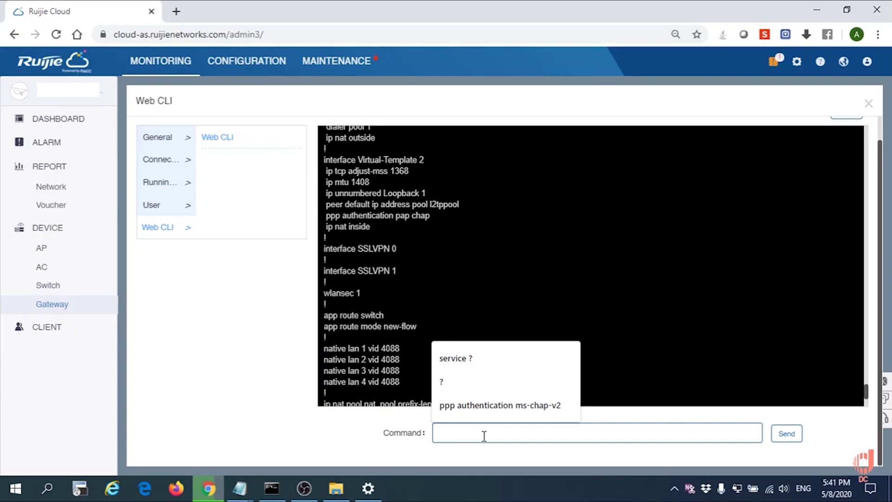
text(conf)
key(Return)
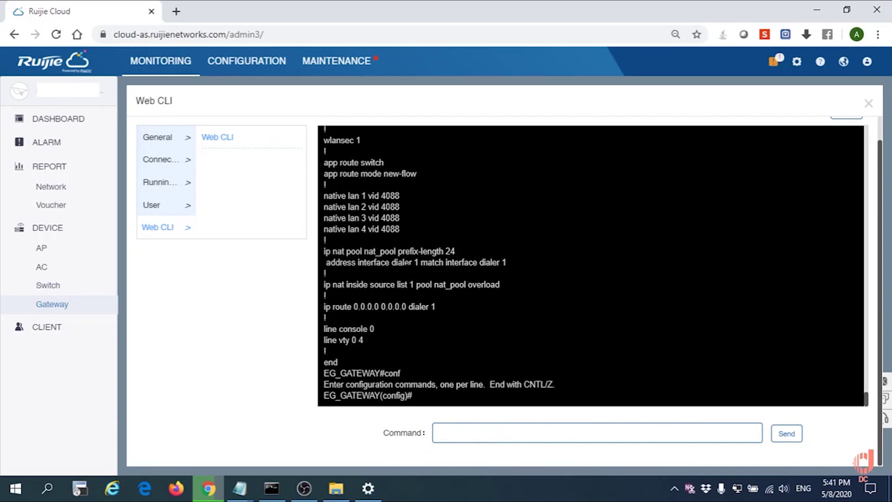
scroll(484, 325, up, 3)
scroll(483, 325, up, 2)
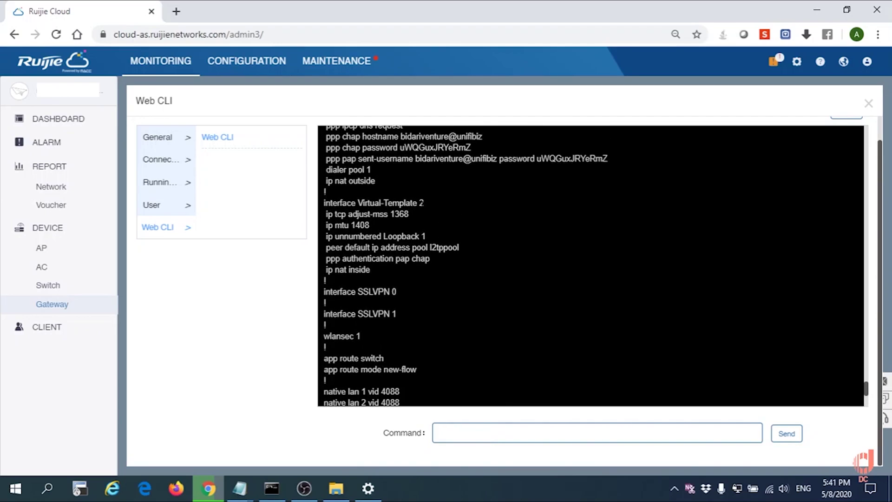
drag(424, 204, 324, 203)
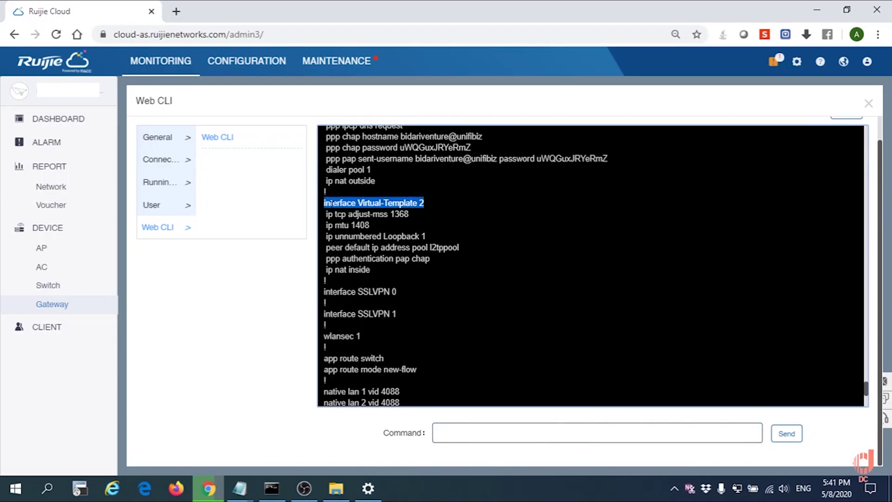
right_click(331, 203)
click(339, 215)
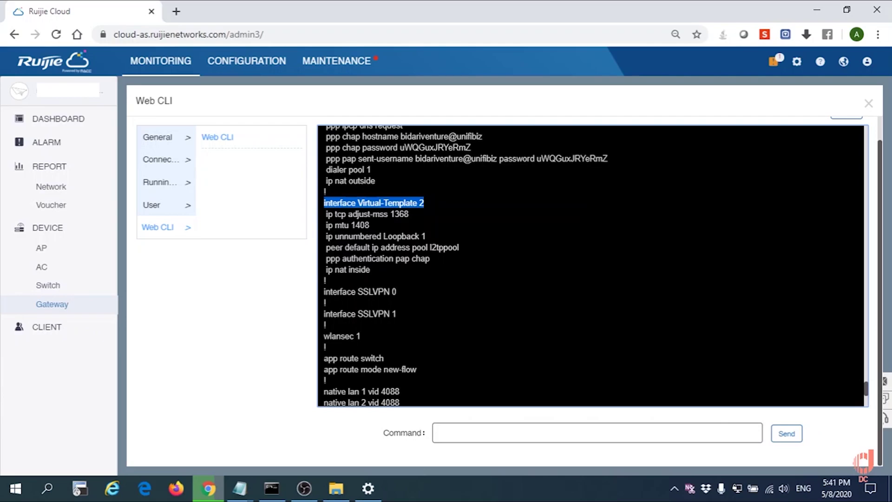
right_click(565, 429)
click(578, 328)
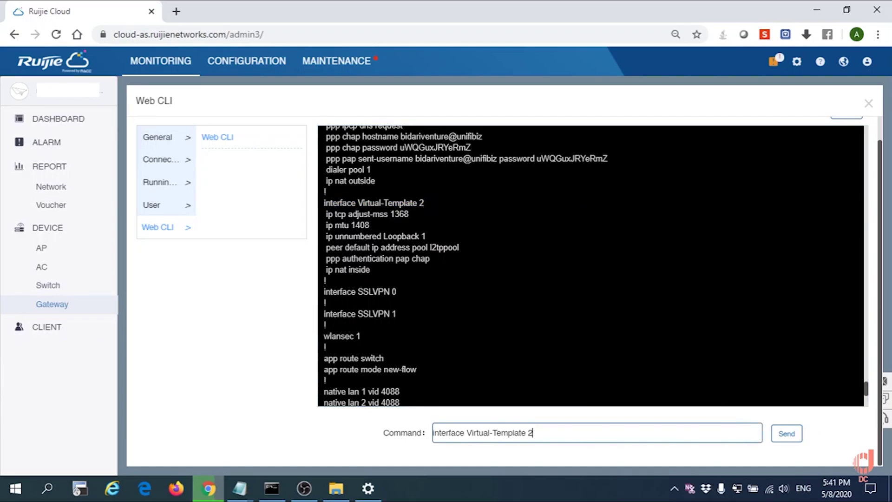
key(Return)
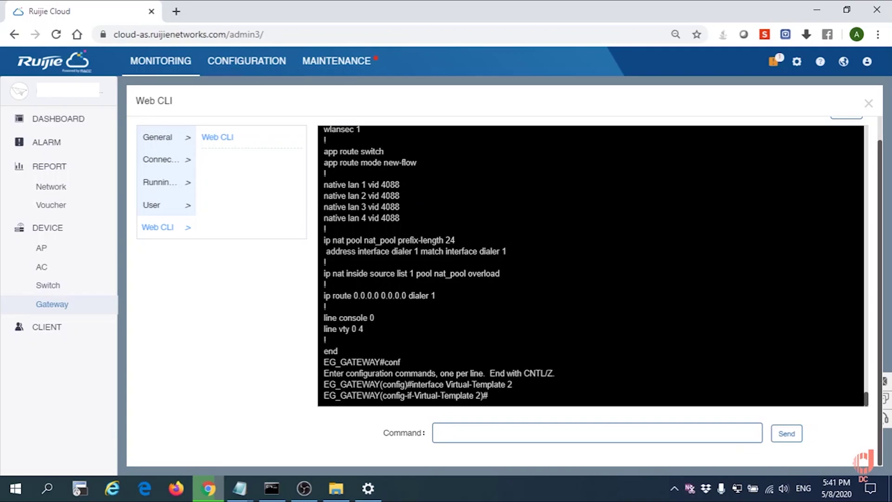
Copy the existing 'ppp authentication pap chap' line into the command field.
scroll(590, 265, up, 2)
scroll(590, 265, up, 2)
scroll(591, 265, up, 2)
drag(430, 247, 327, 247)
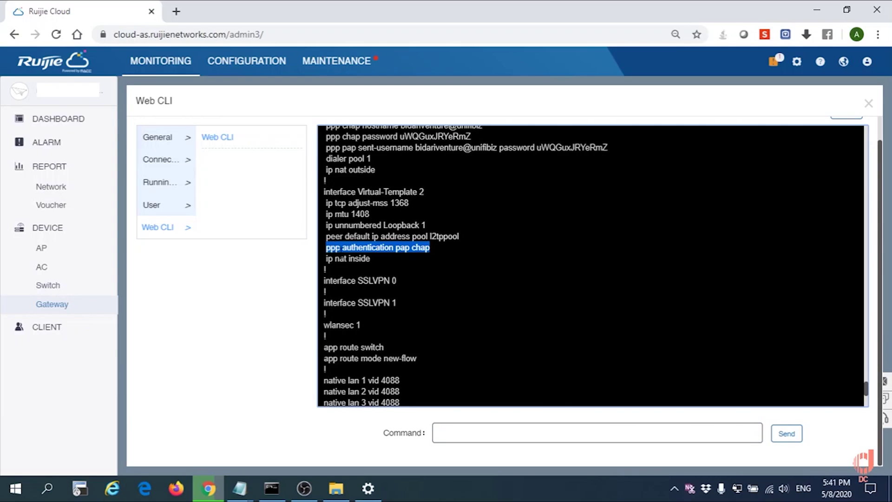
click(338, 250)
right_click(337, 250)
key(Escape)
mouse_move(325, 248)
mouse_down()
mouse_move(358, 247)
mouse_move(371, 259)
mouse_move(429, 247)
mouse_up()
right_click(428, 248)
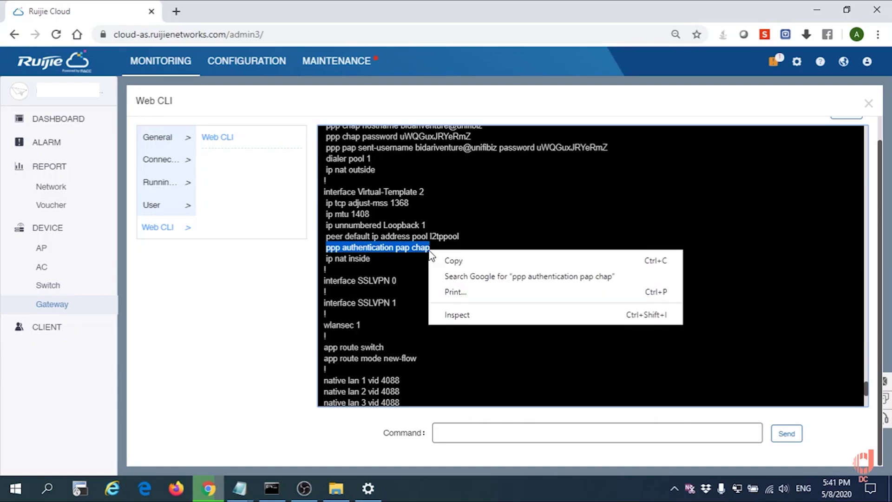
click(440, 255)
click(488, 437)
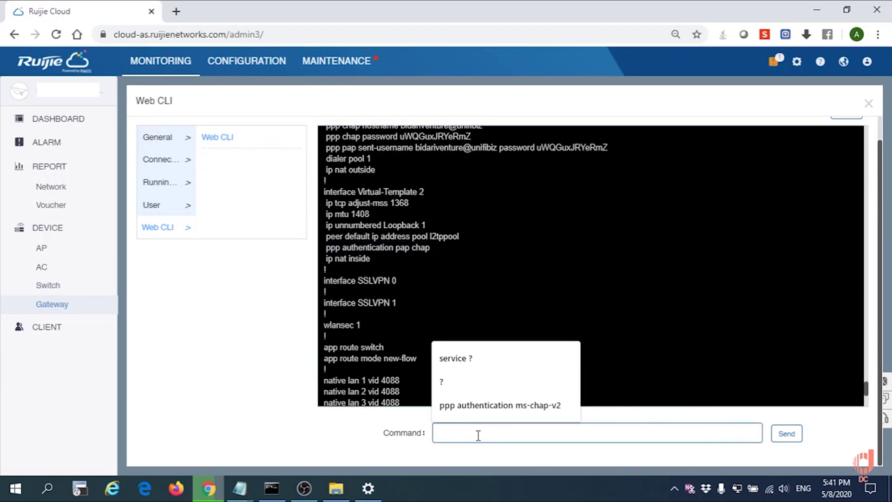
right_click(477, 436)
click(507, 332)
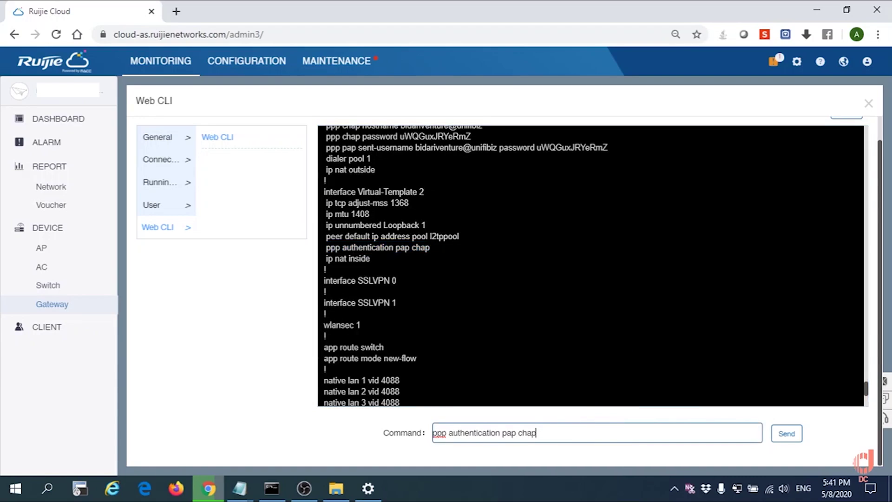
Append ms-chap-v2 to the authentication command and apply it.
text(?)
key(Return)
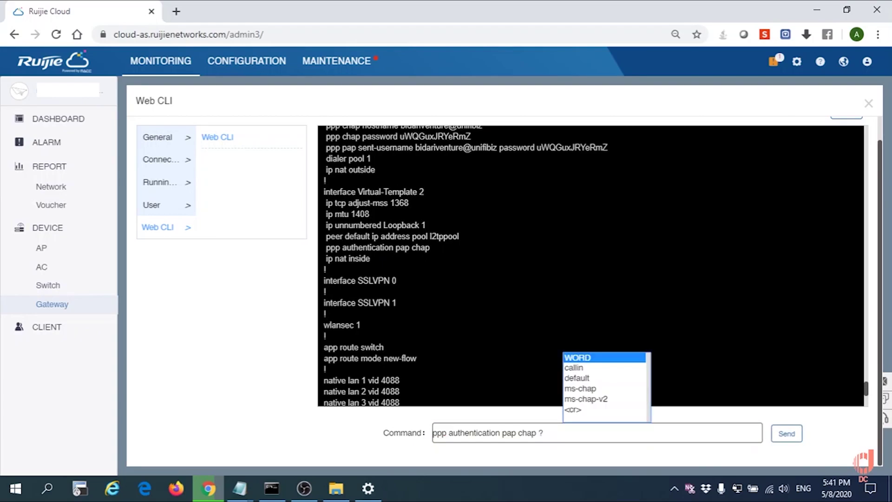
key(Down)
key(Down)
key(Down)
key(Down)
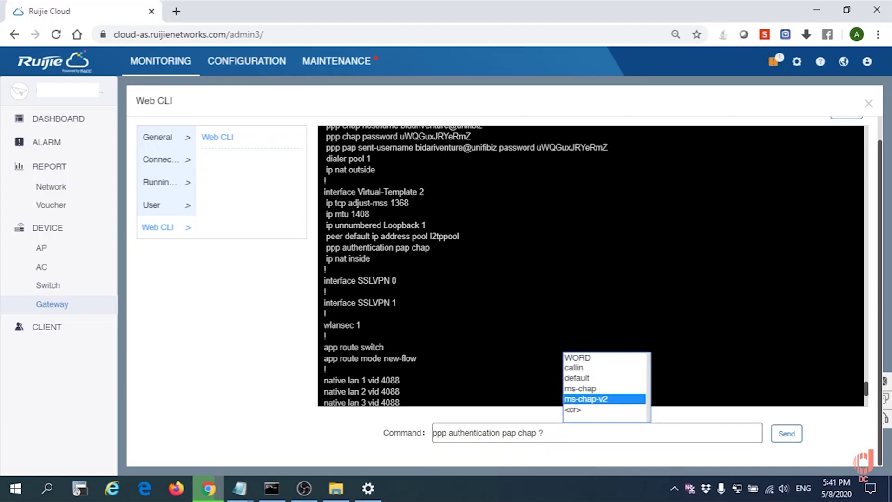
click(589, 398)
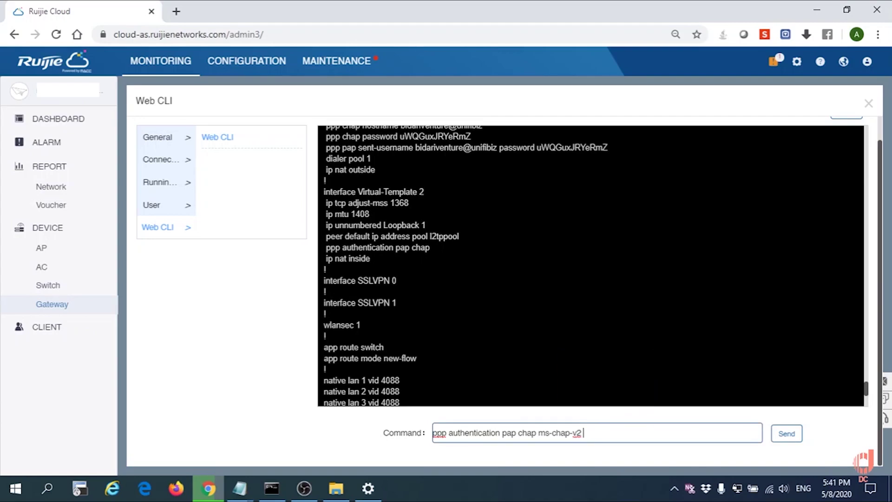
key(Return)
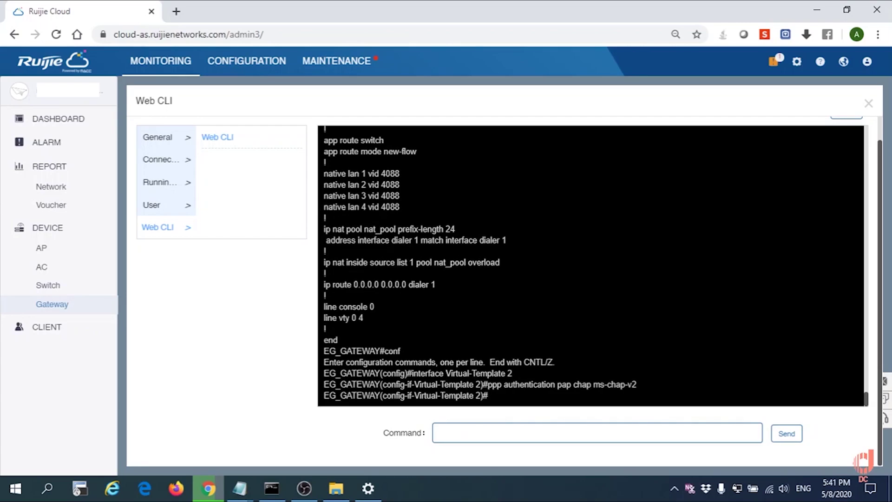
text(sh this)
Verify the interface with 'sh this', then save via 'end' and 'wr'.
key(Return)
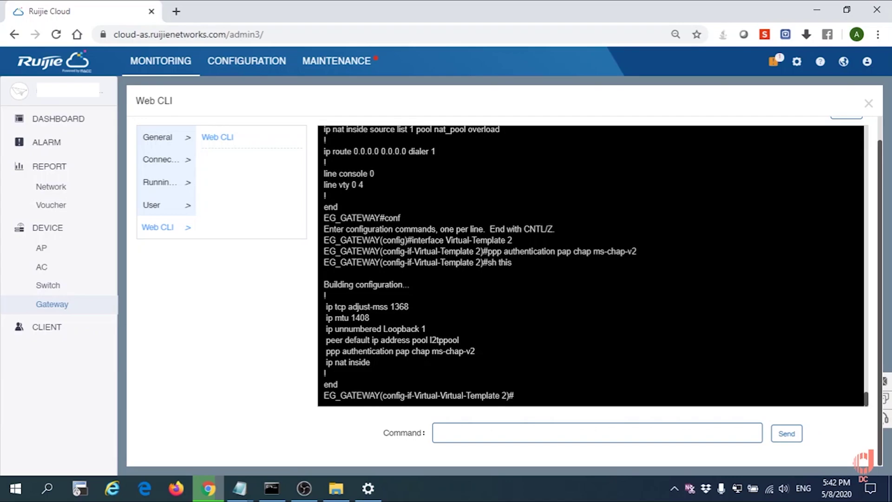
click(509, 439)
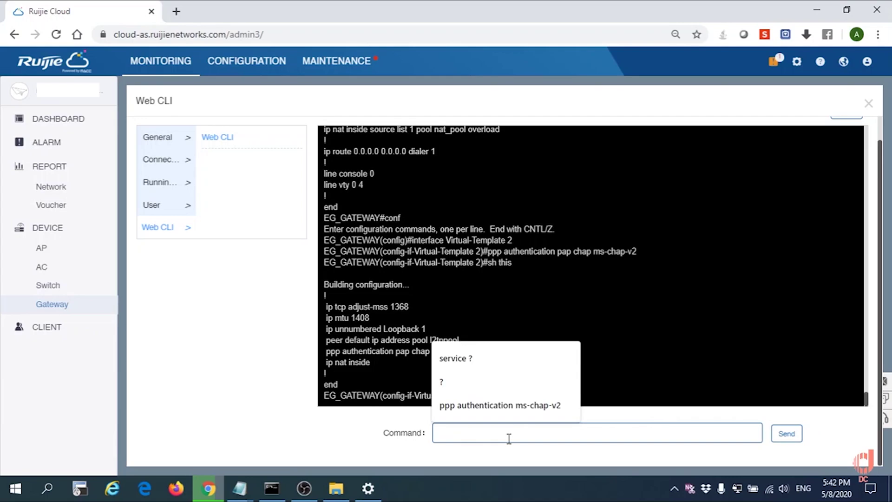
text(end)
key(Return)
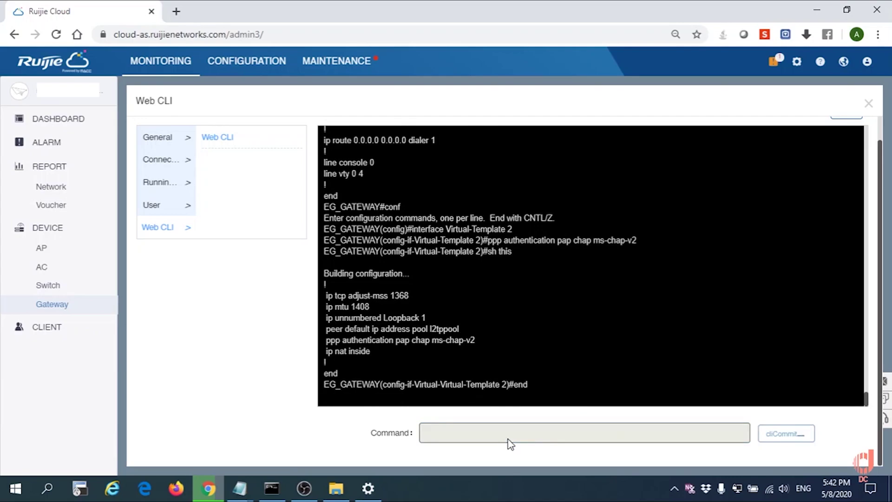
text(wr)
key(Return)
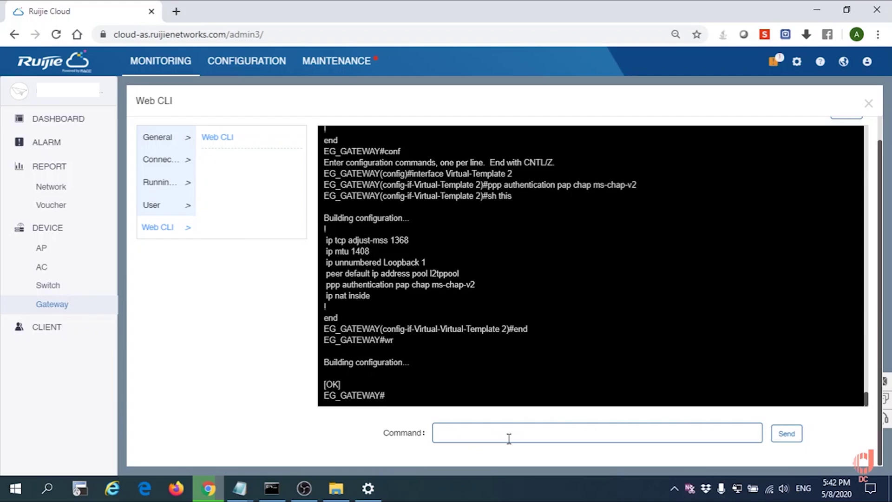
click(368, 488)
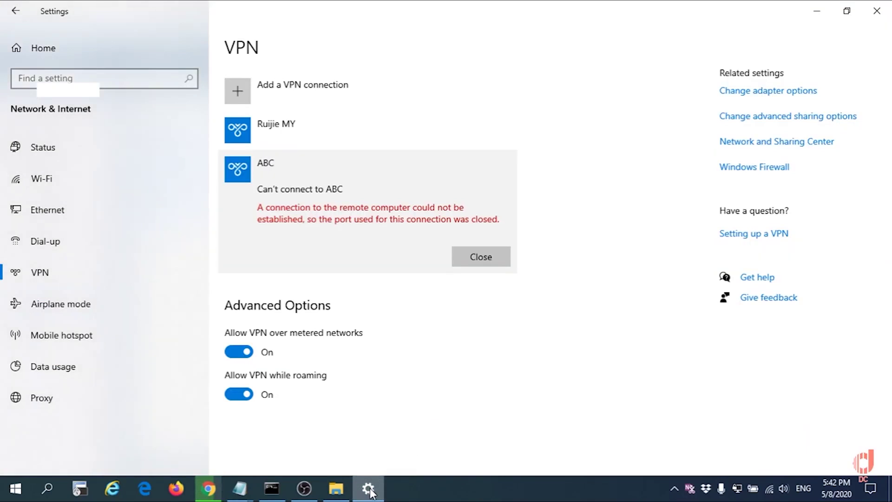
Close the ABC error, reconnect the VPN, and confirm 192.168.1.5 now answers pings.
click(466, 256)
click(319, 211)
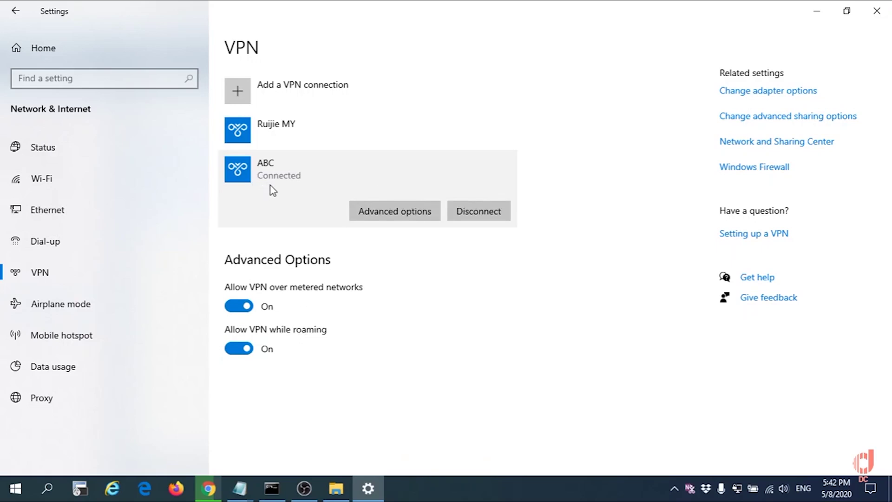
click(272, 488)
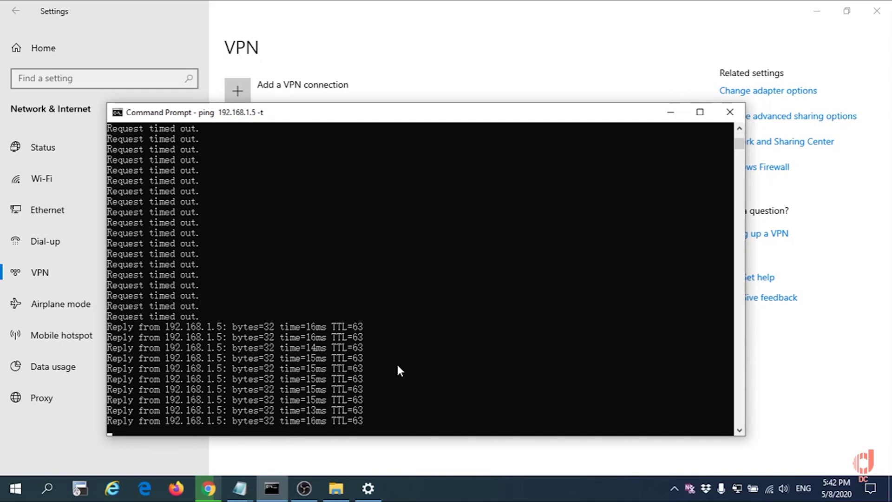
drag(158, 337, 322, 384)
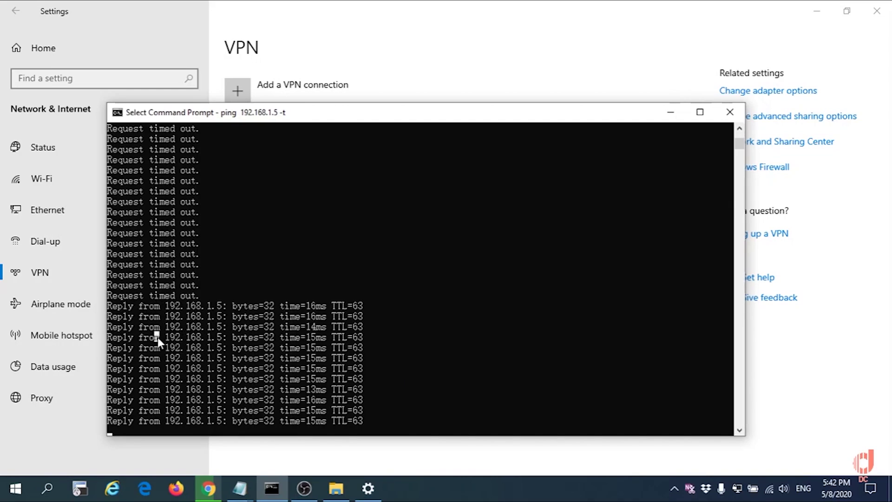
click(323, 384)
Load 192.168.1.5 in a new Chrome tab.
click(211, 489)
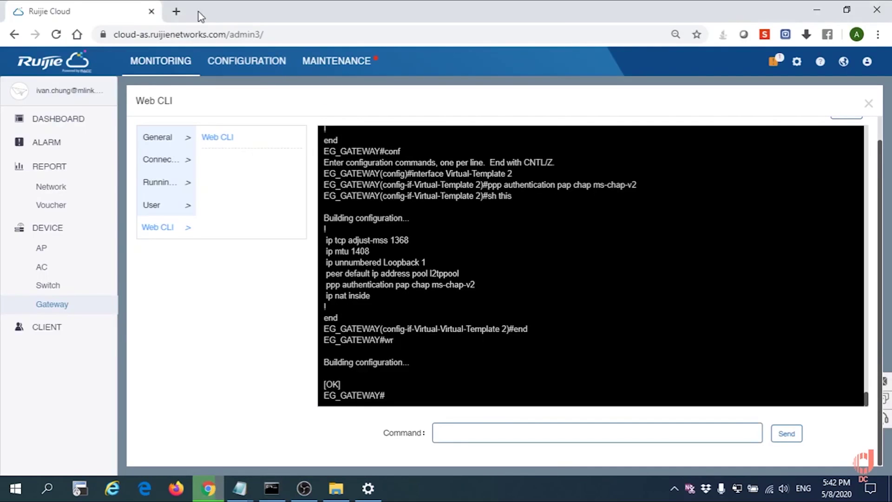
click(176, 11)
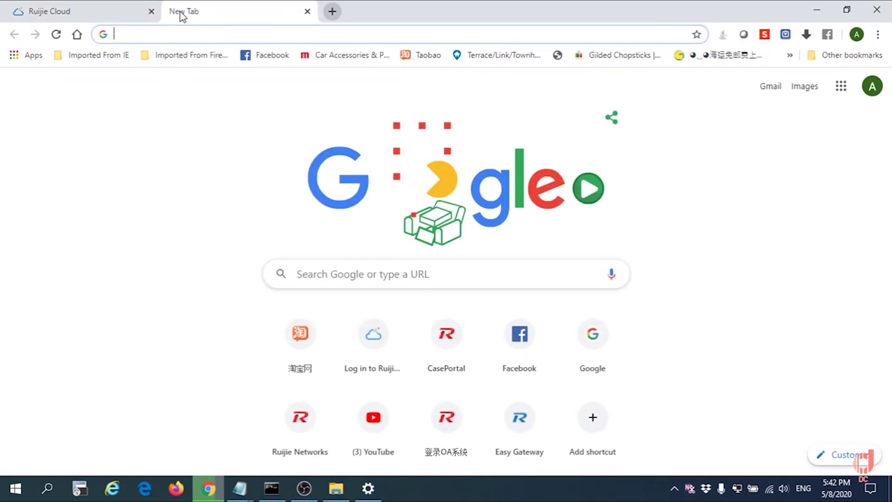
text(192.168.1.)
key(Return)
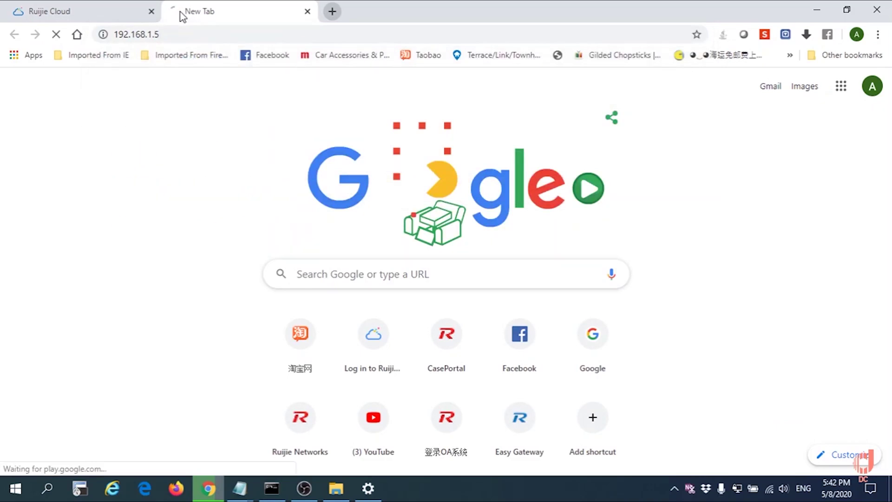